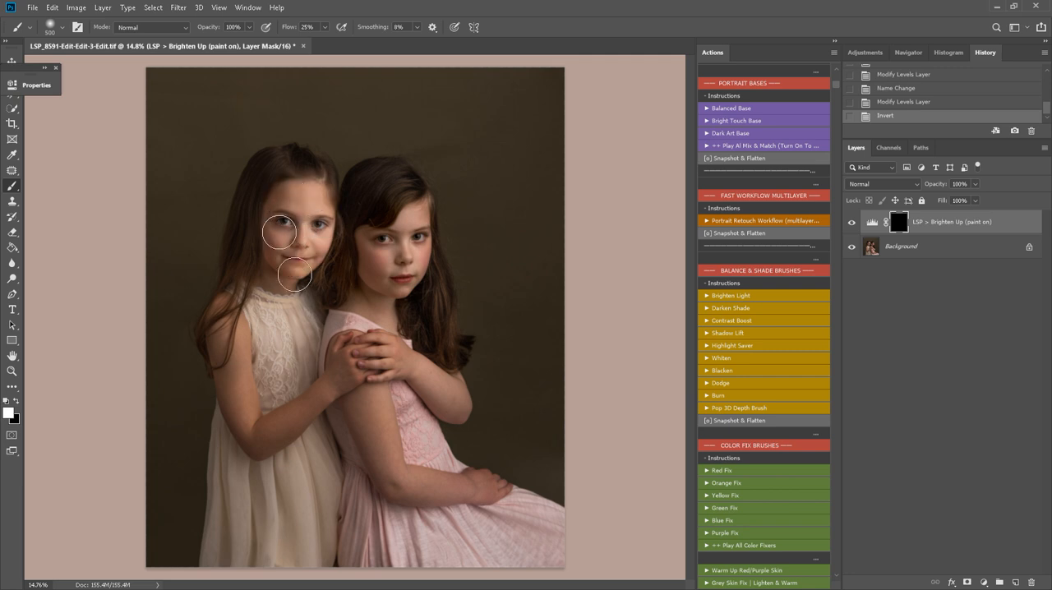
Paint the Brighten Up mask in white over both girls' faces, arms and dresses
mouse_move(294, 274)
left_mouse_down()
mouse_move(297, 265)
mouse_move(305, 275)
mouse_move(288, 288)
left_mouse_up()
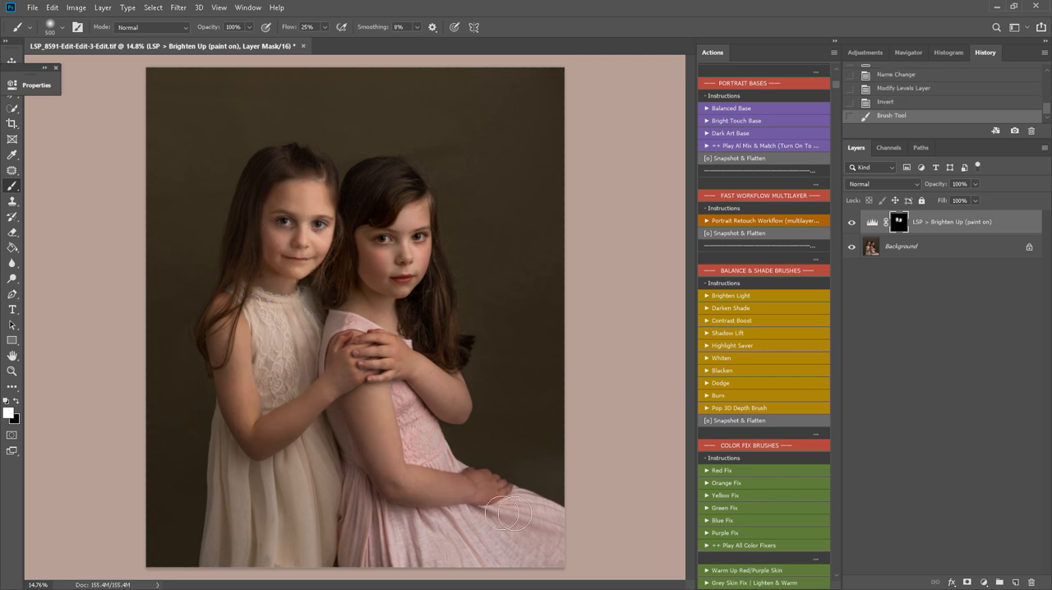
mouse_move(409, 285)
left_mouse_down()
mouse_move(423, 250)
mouse_move(394, 286)
left_mouse_up()
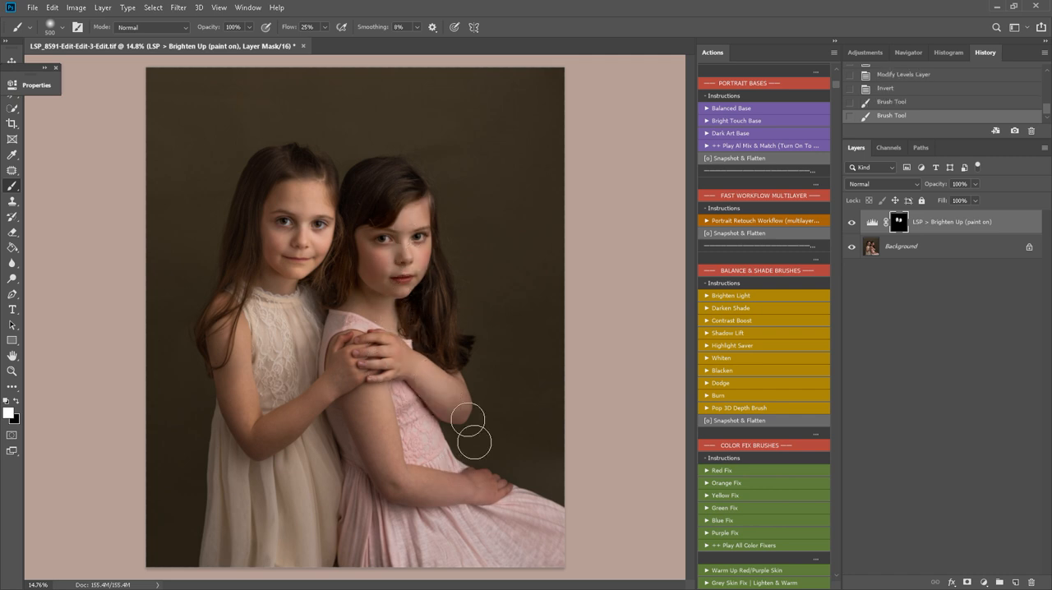
left_click_drag(473, 442, 401, 484)
Run the Snapshot & Flatten action, followed by the Darken Shade brush action
scroll(790, 367, "down", 3)
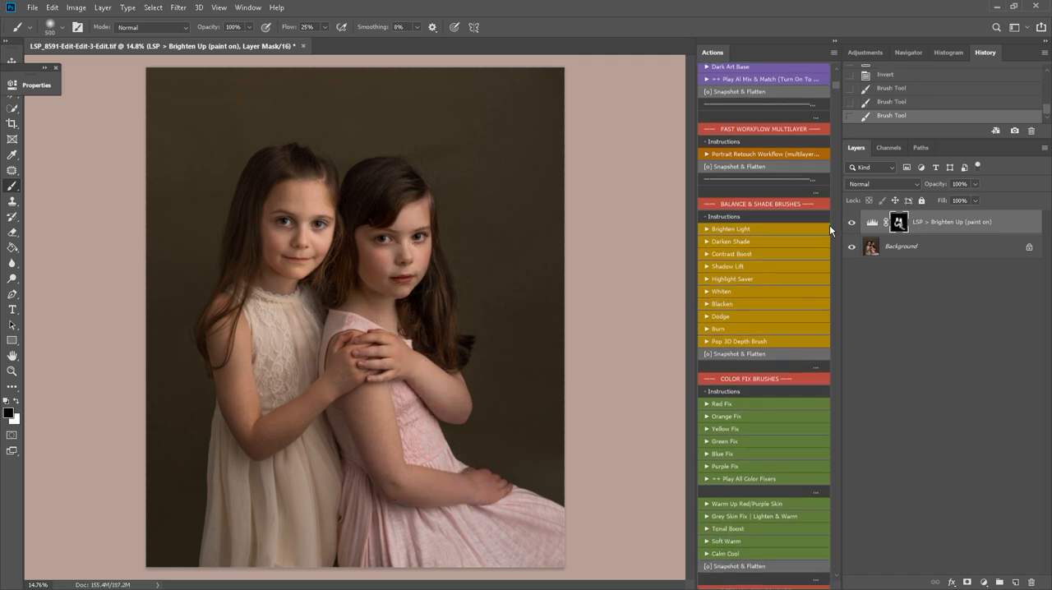
left_click(766, 166)
left_click(739, 245)
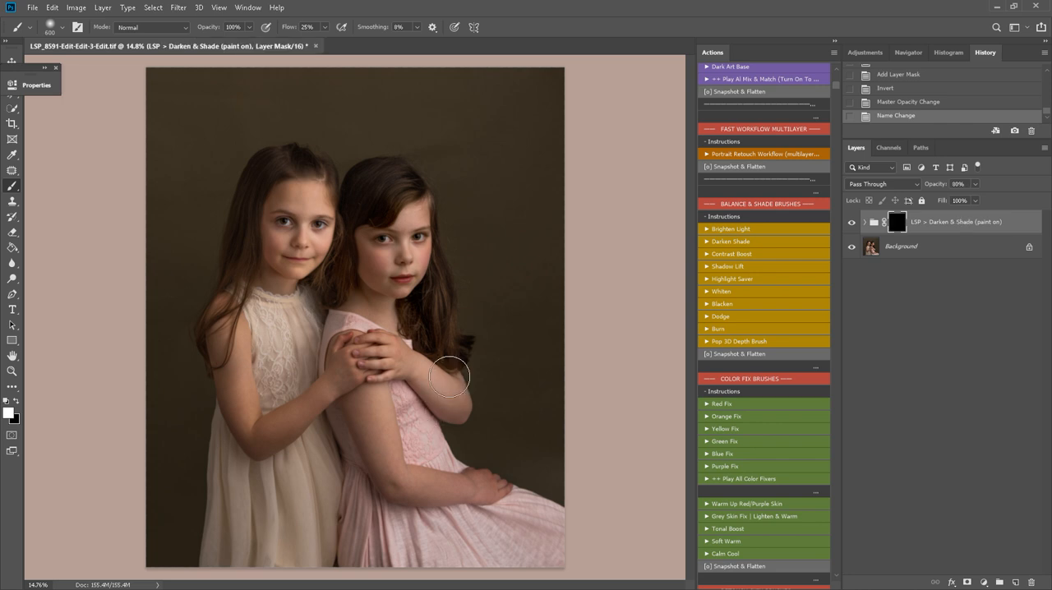
Paint the Darken & Shade mask over the backdrop and edges around the girls with a soft 1600 px brush
key("bracketright")
key("bracketright")
key("bracketright")
key("bracketright")
key("bracketright")
key("bracketright")
key("bracketright")
key("bracketright")
key("bracketright")
key("bracketright")
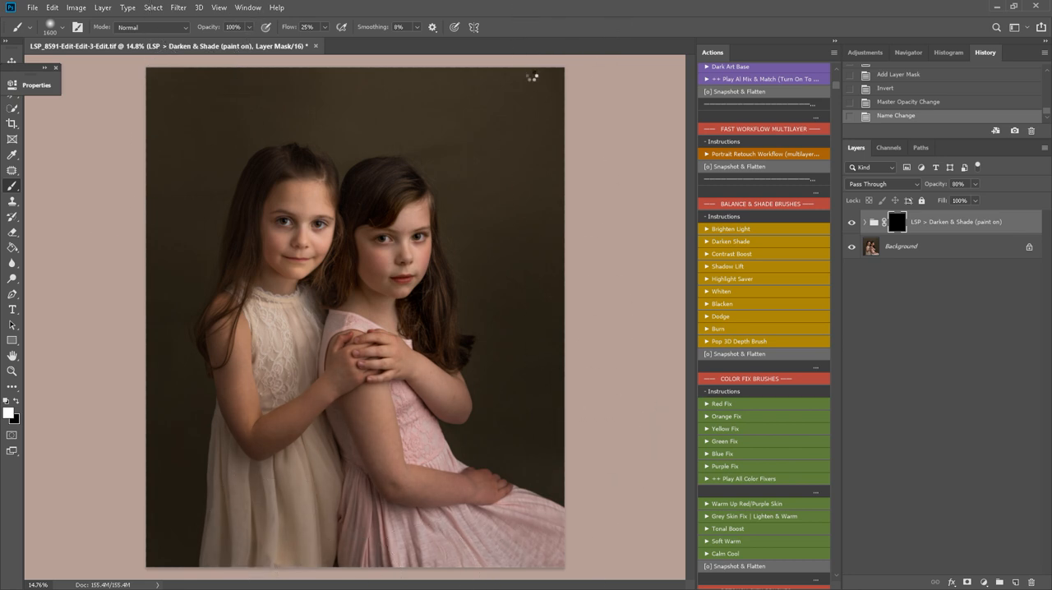
mouse_move(531, 76)
left_mouse_down()
mouse_move(577, 316)
mouse_move(568, 359)
left_mouse_up()
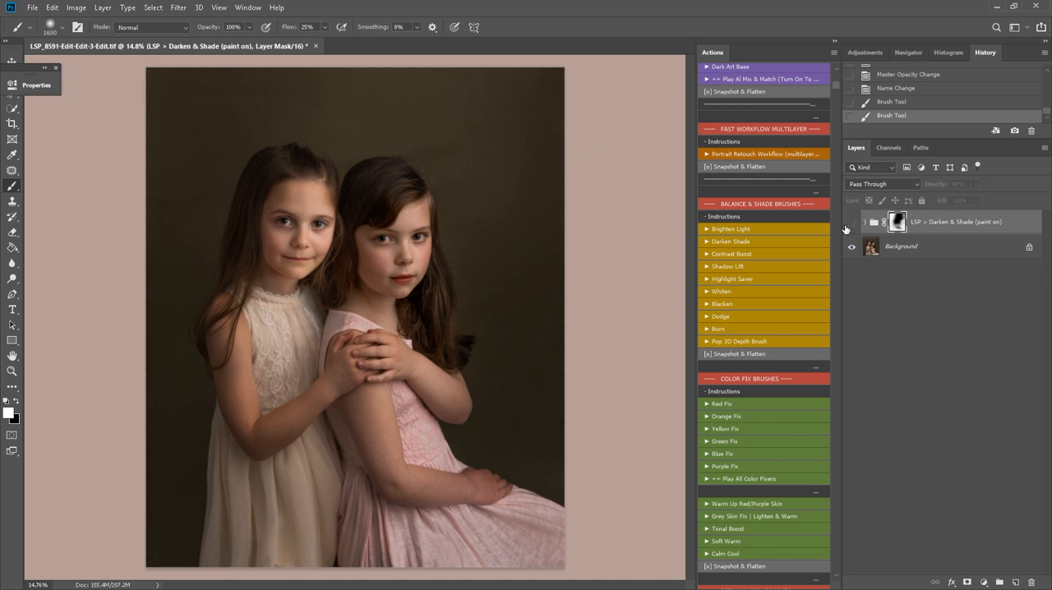
left_click_drag(314, 46, 197, 48)
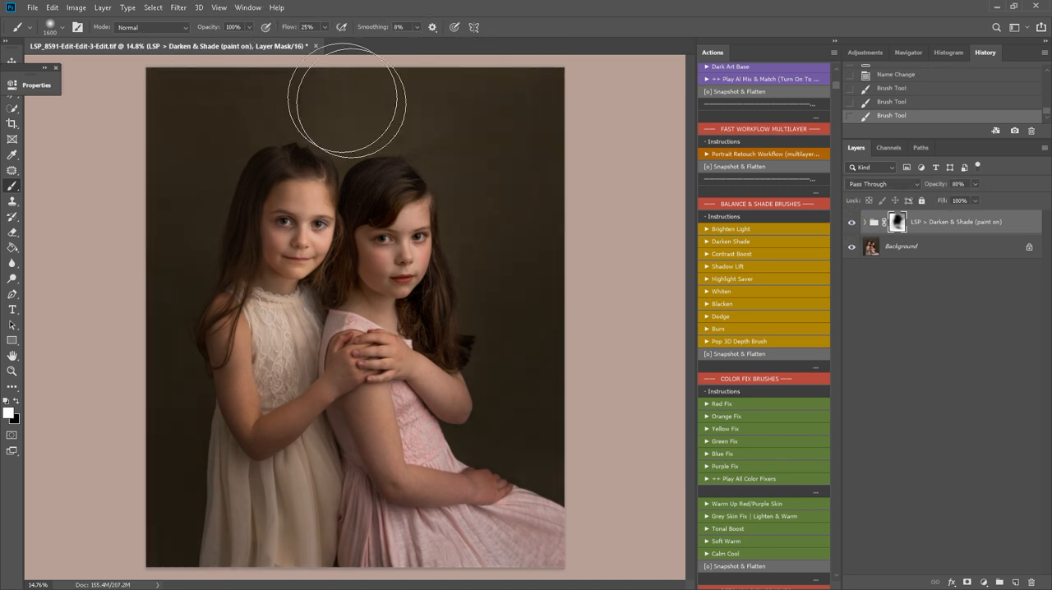
mouse_move(347, 105)
left_mouse_down()
mouse_move(561, 157)
mouse_move(346, 123)
mouse_move(340, 146)
left_mouse_up()
key("x")
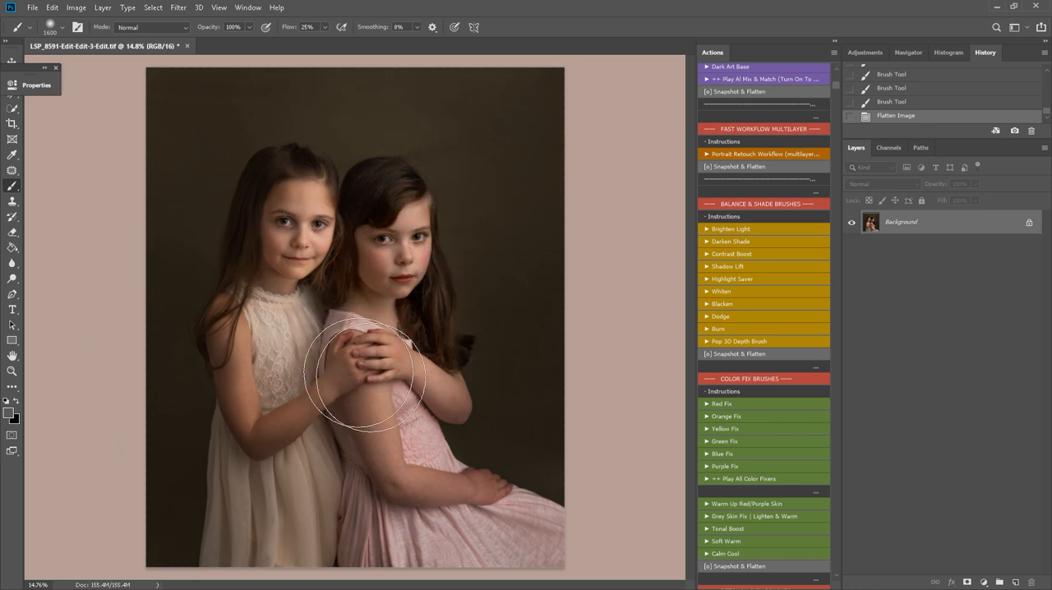
Run the Red Fix action and paint its mask over the seated girl's reddish hands and arms with a 600 px brush
scroll(770, 256, "down", 4)
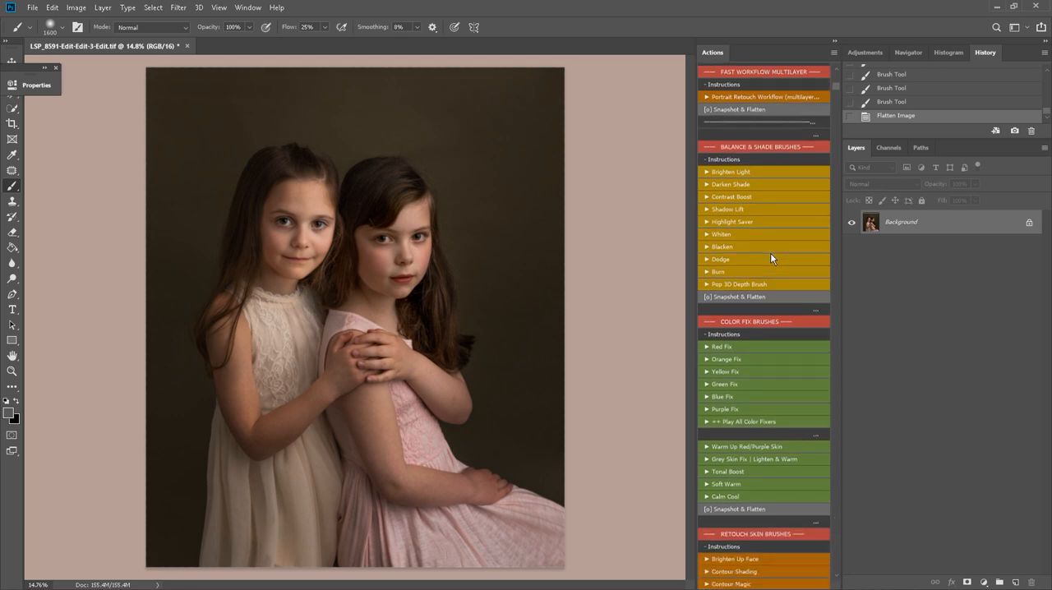
scroll(770, 252, "down", 3)
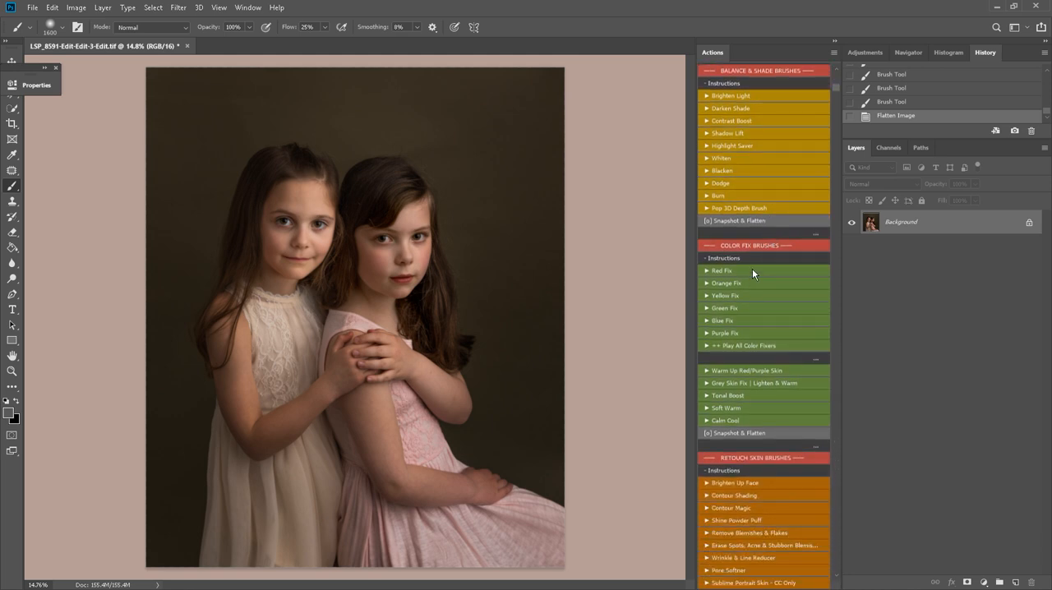
left_click(753, 270)
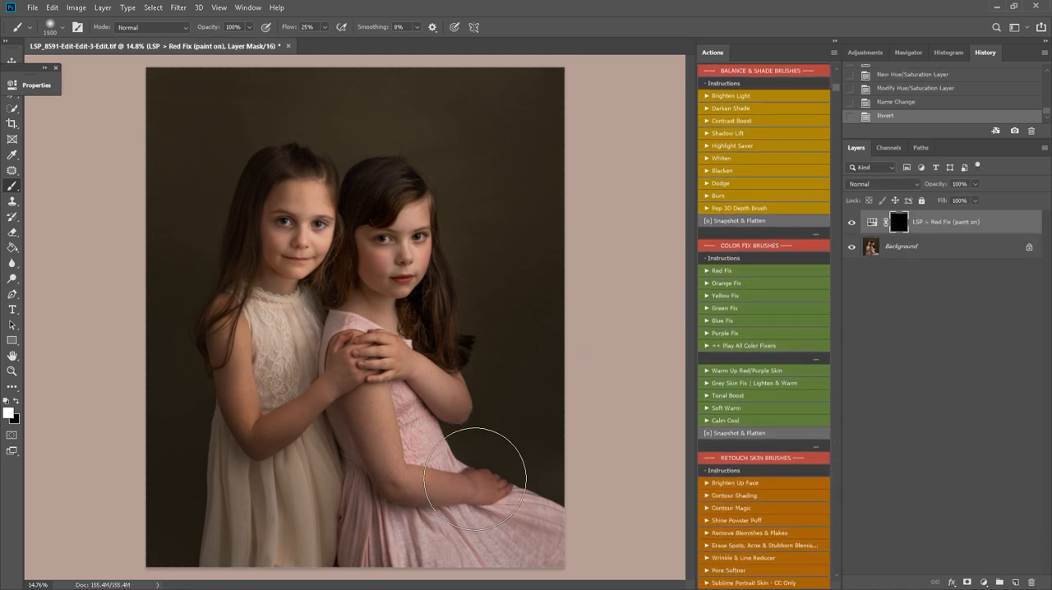
key("bracketleft")
key("bracketleft")
key("bracketleft")
key("bracketleft")
key("bracketleft")
key("bracketleft")
key("bracketleft")
key("bracketleft")
key("bracketleft")
mouse_move(478, 492)
left_mouse_down()
mouse_move(504, 476)
mouse_move(439, 498)
mouse_move(413, 349)
mouse_move(341, 282)
mouse_move(341, 198)
mouse_move(237, 267)
mouse_move(252, 447)
mouse_move(365, 345)
mouse_move(415, 374)
mouse_move(448, 418)
left_mouse_up()
key("x")
key("x")
mouse_move(379, 365)
left_mouse_down()
mouse_move(434, 419)
mouse_move(486, 510)
mouse_move(471, 488)
left_mouse_up()
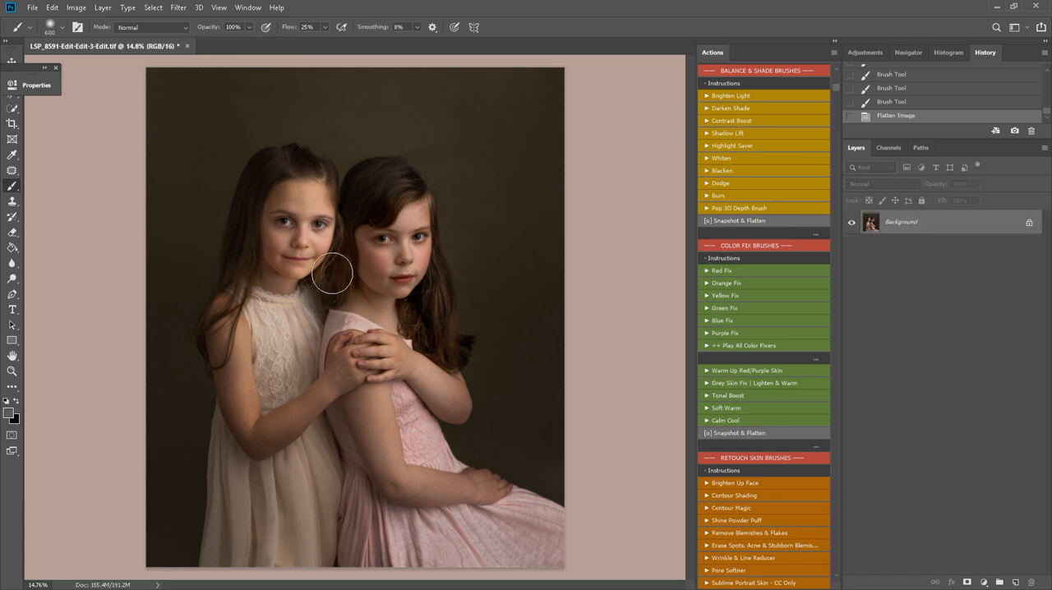
Run the Contour Magic action from the Retouch Skin Brushes on the flattened portrait
key("z")
left_click_drag(333, 273, 349, 275)
scroll(779, 435, "down", 3)
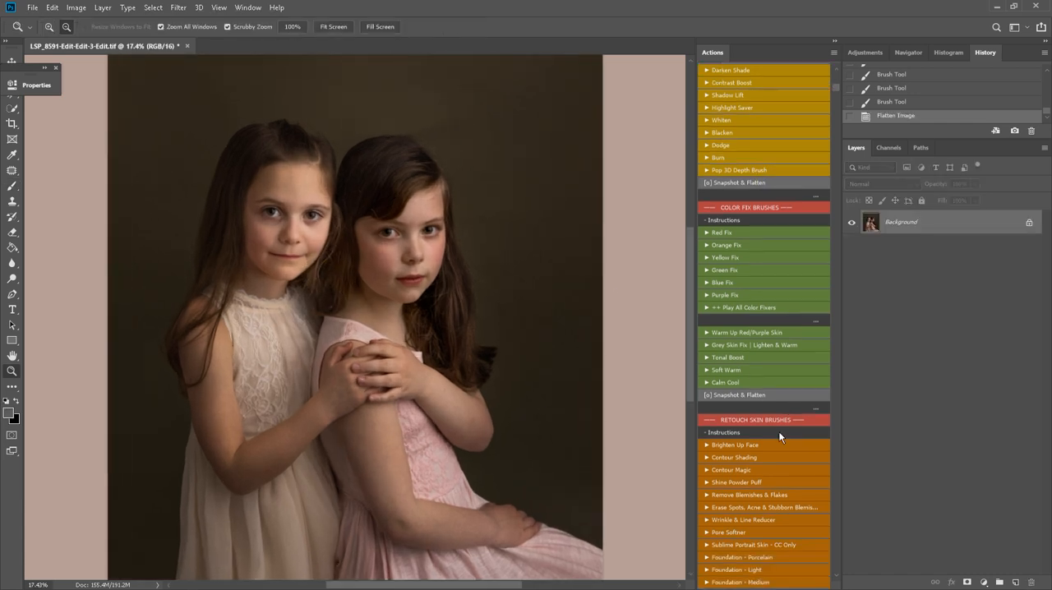
scroll(779, 436, "down", 3)
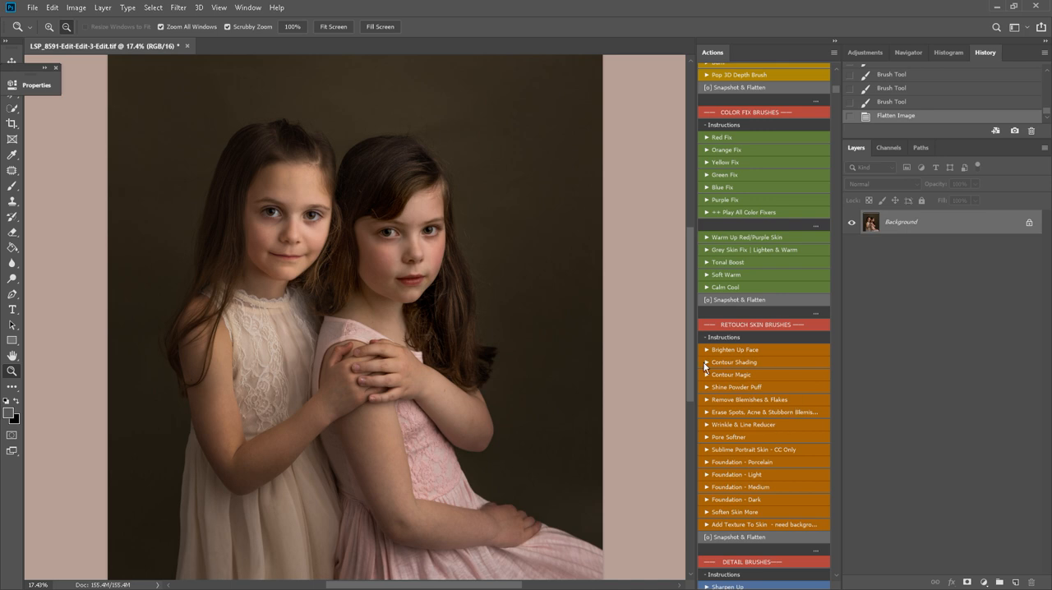
left_click(752, 377)
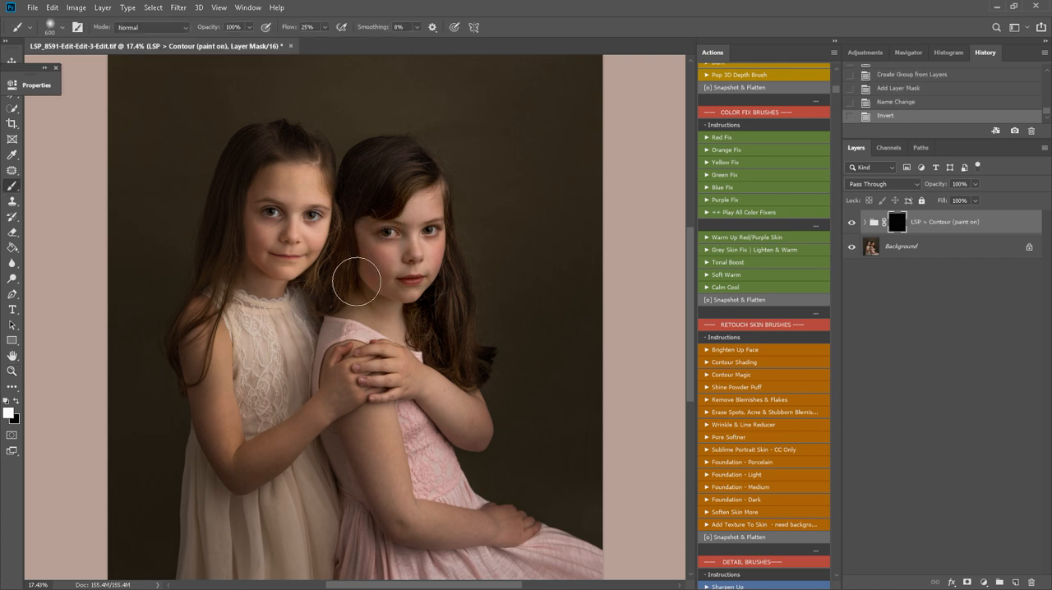
Paint the Contour mask over both girls' faces and the seated girl's arm with a 600 px brush
left_click_drag(371, 264, 377, 306)
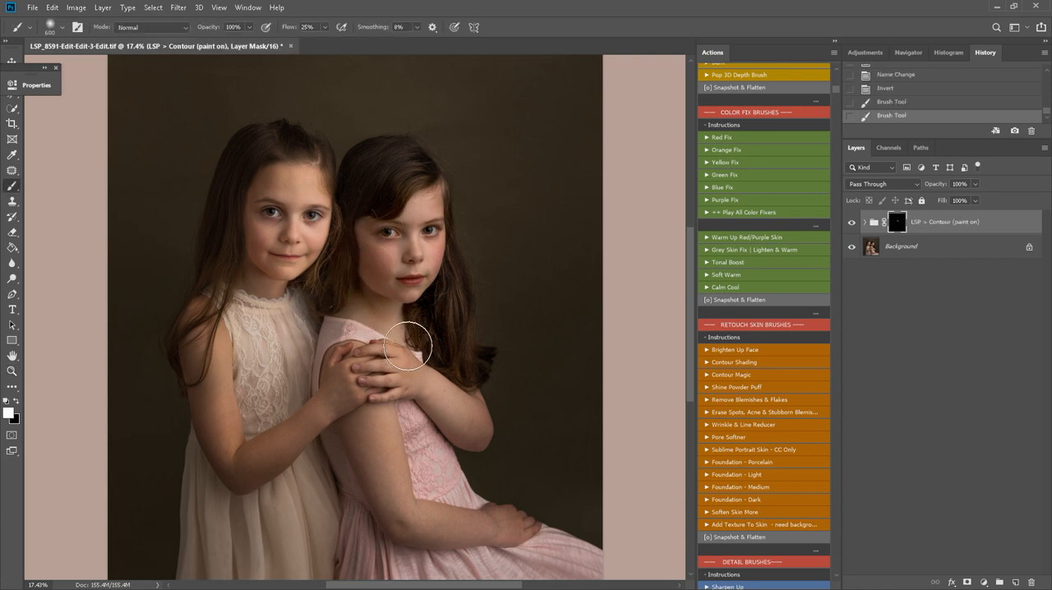
left_click_drag(427, 490, 453, 527)
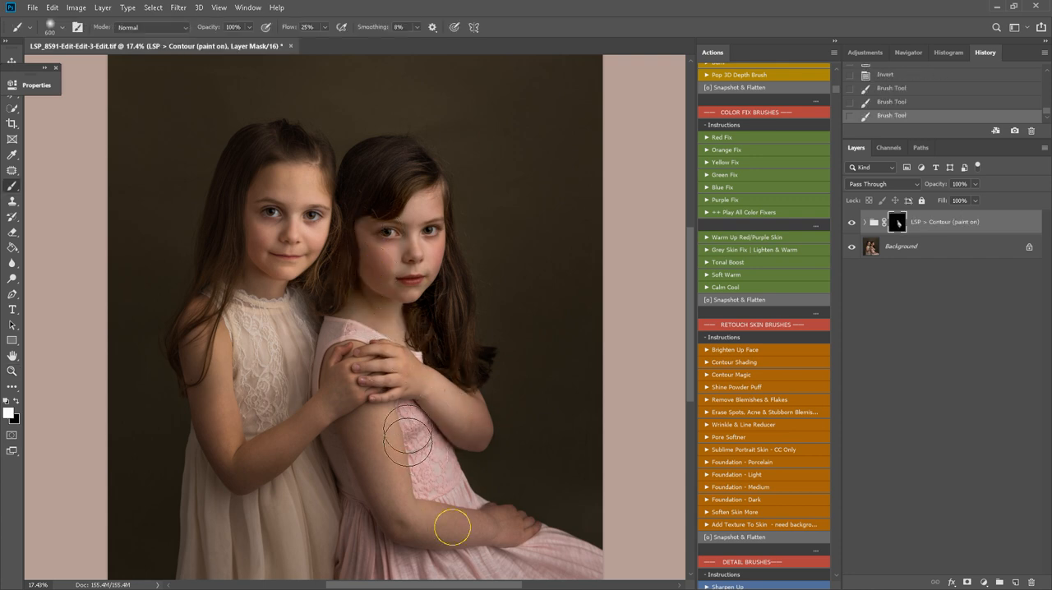
mouse_move(256, 199)
left_mouse_down()
mouse_move(318, 167)
mouse_move(333, 173)
left_mouse_up()
key("x")
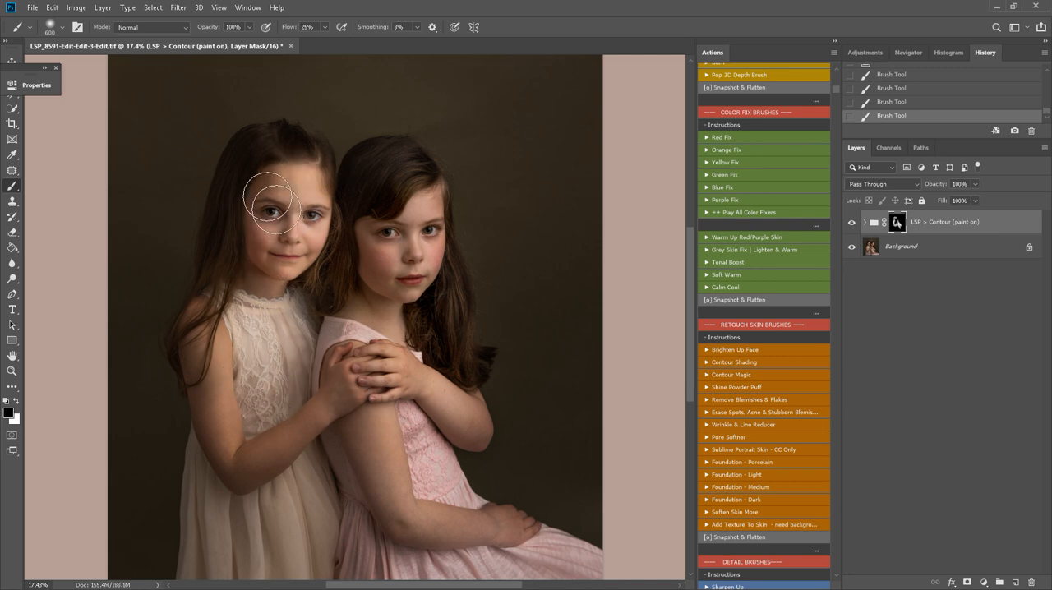
key("x")
Continue painting the contour effect over the lower dresses, enlarging the brush to 1300 px
key("x")
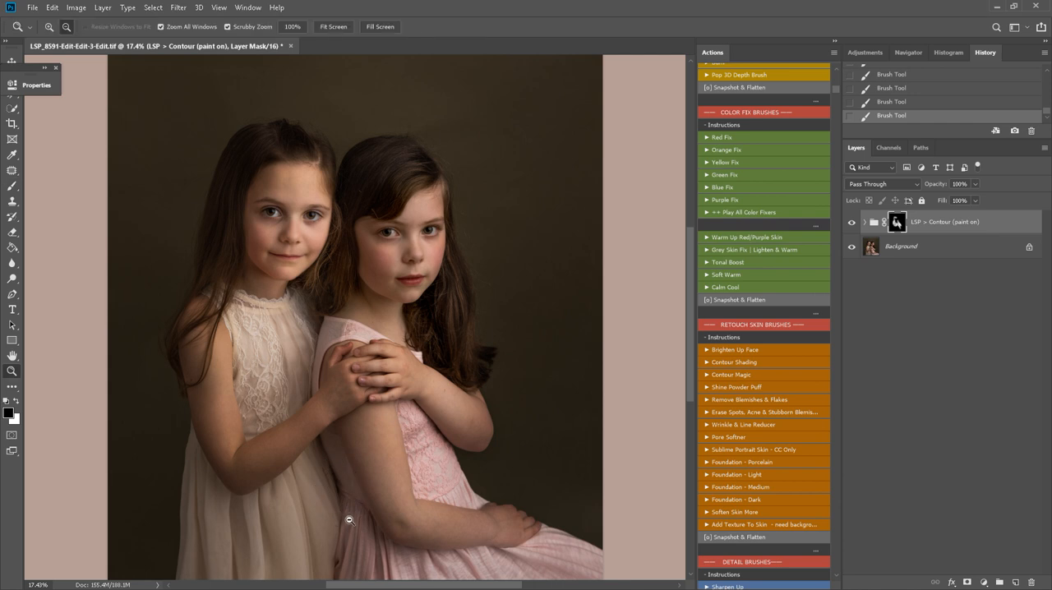
left_click_drag(352, 528, 357, 422)
right_click(356, 423)
key("x")
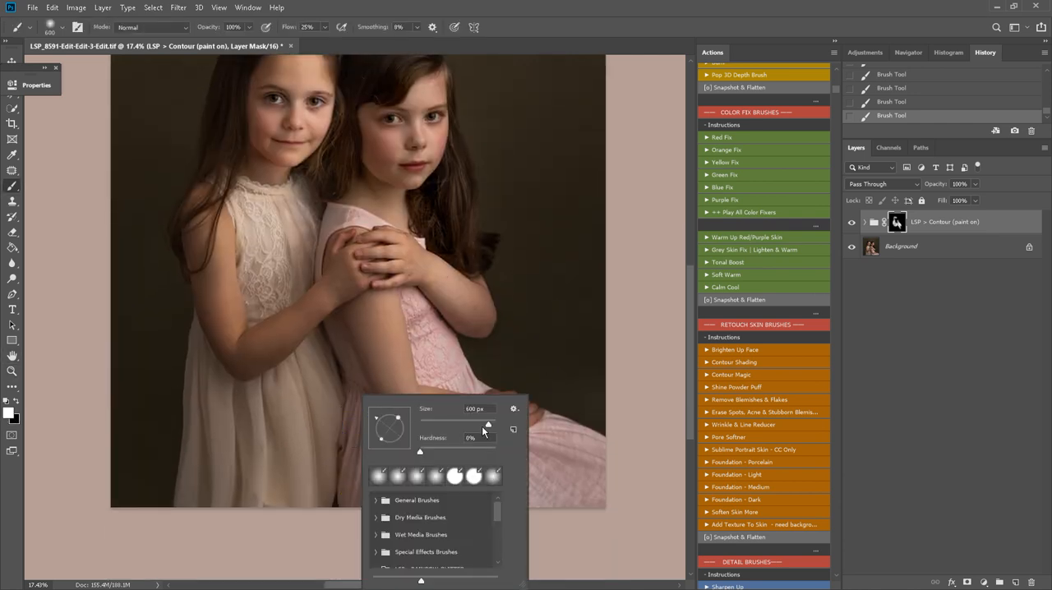
left_click_drag(482, 426, 488, 428)
mouse_move(330, 398)
left_mouse_down()
mouse_move(331, 383)
mouse_move(348, 394)
left_mouse_up()
key("]")
key("bracketright")
key("bracketright")
key("bracketright")
key("bracketright")
key("bracketright")
key("bracketright")
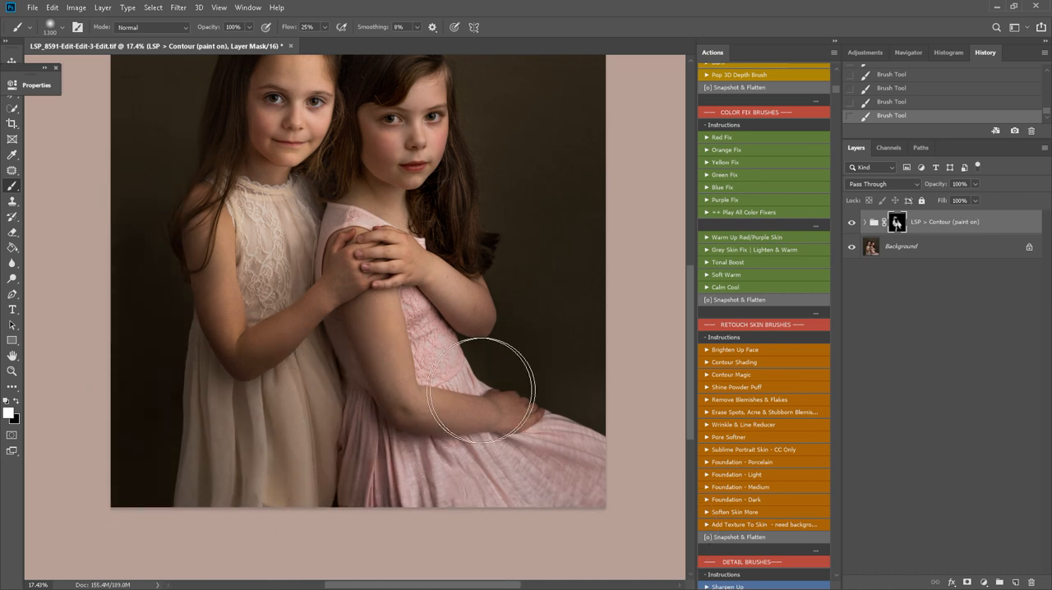
Run the Warm Up Red/Purple Skin action and paint it along the seated girl's front arm and hand with a 600 px brush
scroll(434, 306, "up", 5)
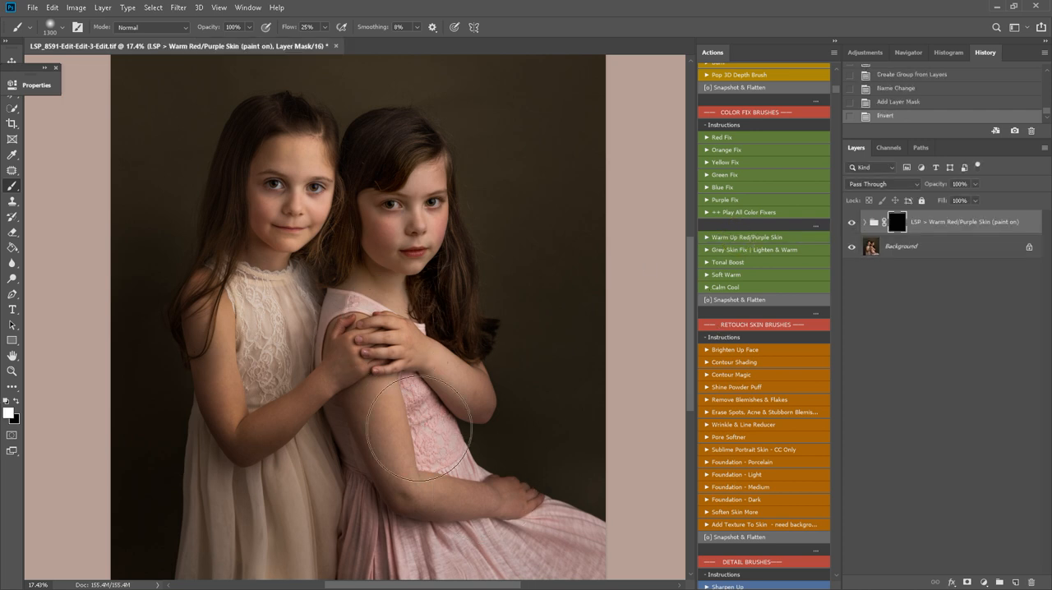
key("bracketleft")
key("bracketleft")
key("bracketleft")
key("bracketleft")
key("bracketleft")
key("bracketleft")
key("bracketleft")
left_click_drag(394, 398, 393, 421)
mouse_move(374, 392)
left_mouse_down()
mouse_move(402, 478)
mouse_move(508, 499)
left_mouse_up()
left_click_drag(435, 498, 523, 509)
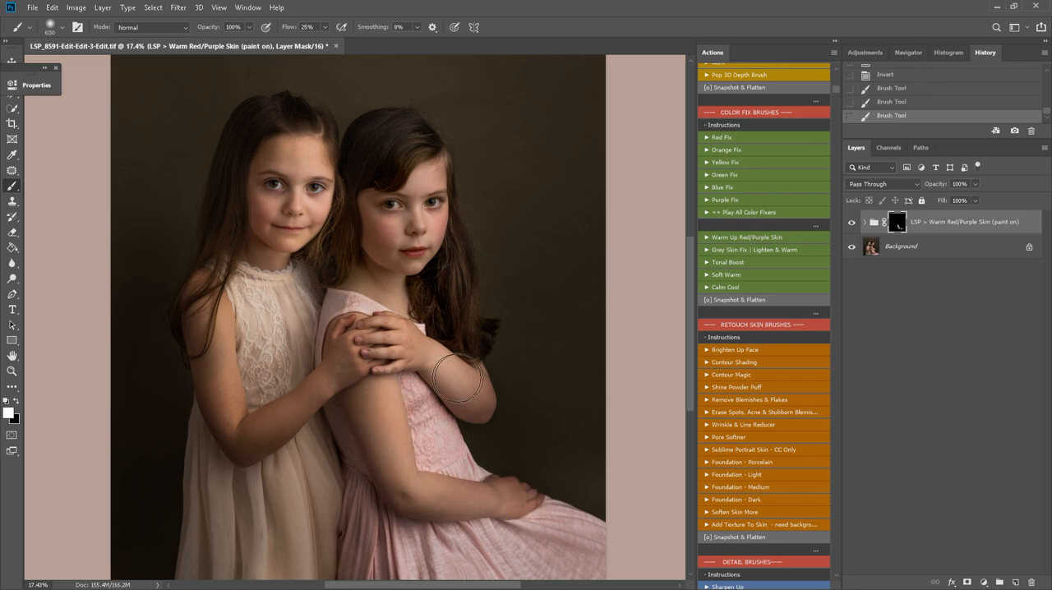
Paint the skin warming over the seated girl's raised elbow, the standing girl's arm and both faces
left_click_drag(452, 370, 460, 405)
mouse_move(294, 426)
left_mouse_down()
mouse_move(245, 451)
mouse_move(236, 386)
left_mouse_up()
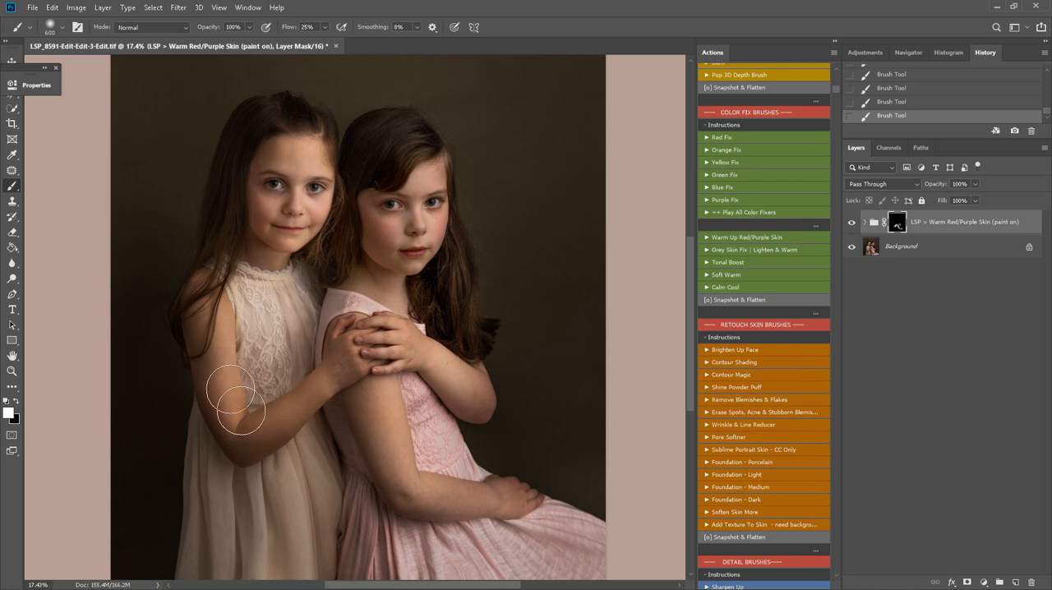
mouse_move(367, 270)
left_mouse_down()
mouse_move(384, 207)
mouse_move(435, 159)
mouse_move(417, 252)
left_mouse_up()
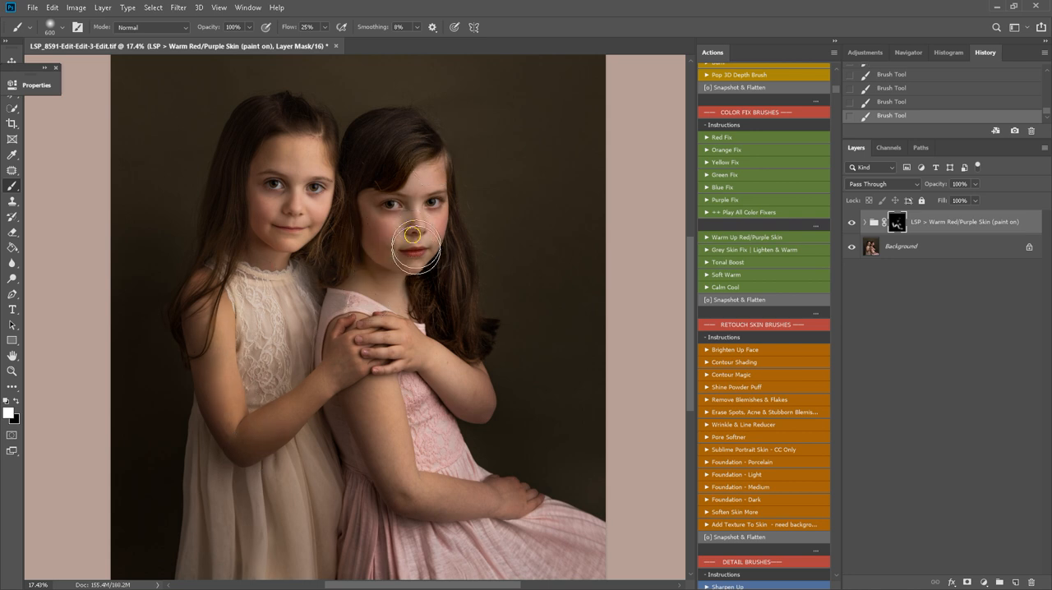
mouse_move(280, 214)
left_mouse_down()
mouse_move(280, 150)
mouse_move(291, 213)
mouse_move(334, 226)
mouse_move(327, 263)
left_mouse_up()
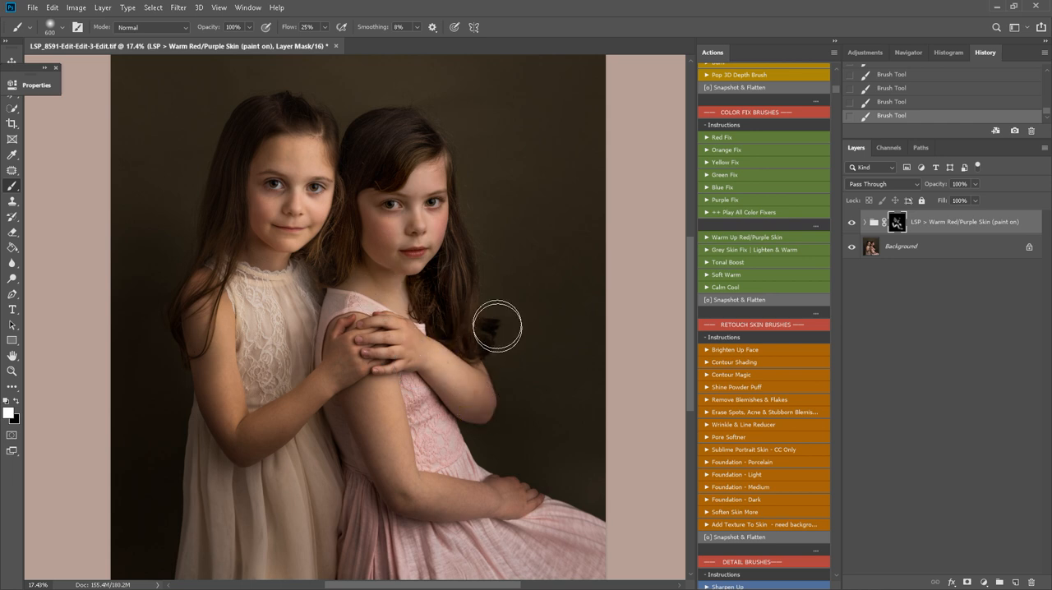
Toggle the visibility of the Warm Red/Purple Skin group to compare the skin tones before and after
left_click(852, 222)
left_click(851, 223)
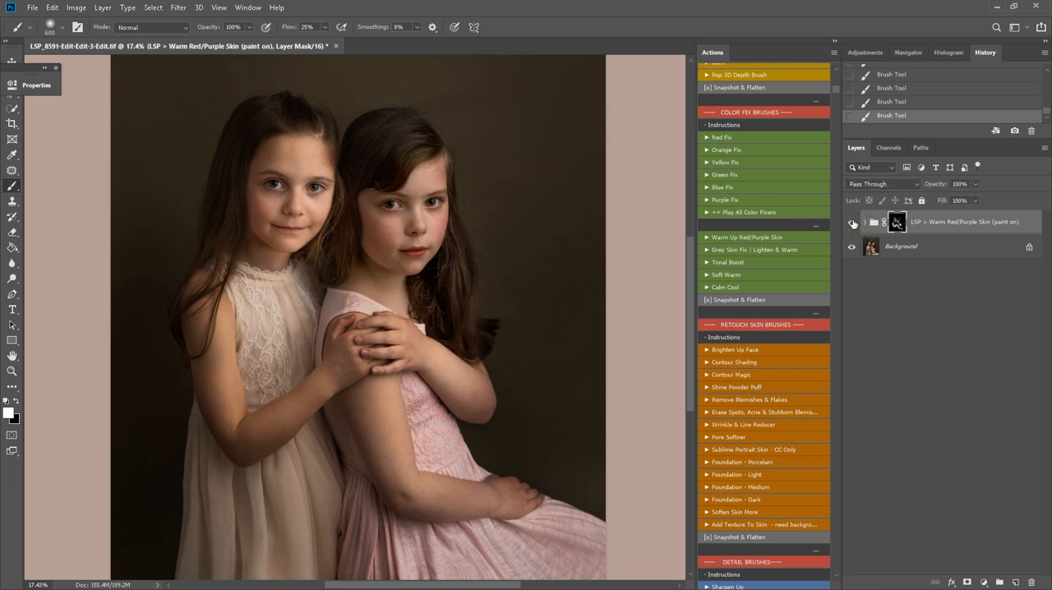
left_click(852, 222)
left_click(851, 222)
Run the Sublime Portrait Skin - CC Only action and paint the smoothing over the girls' arms and hands with a 500 px brush
left_click(754, 474)
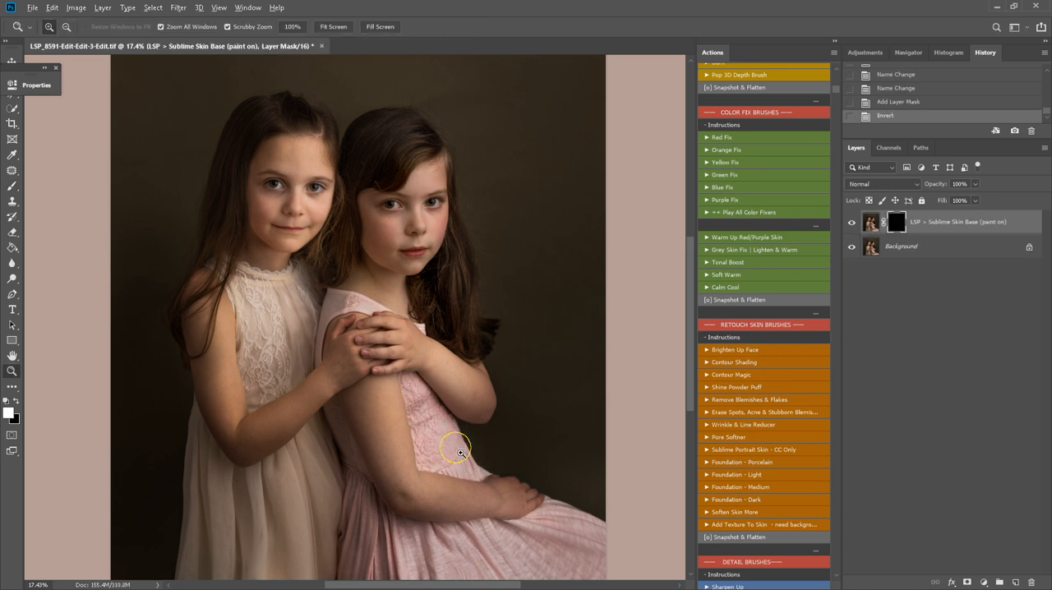
left_click_drag(456, 448, 482, 457)
scroll(485, 459, "down", 1)
key("b")
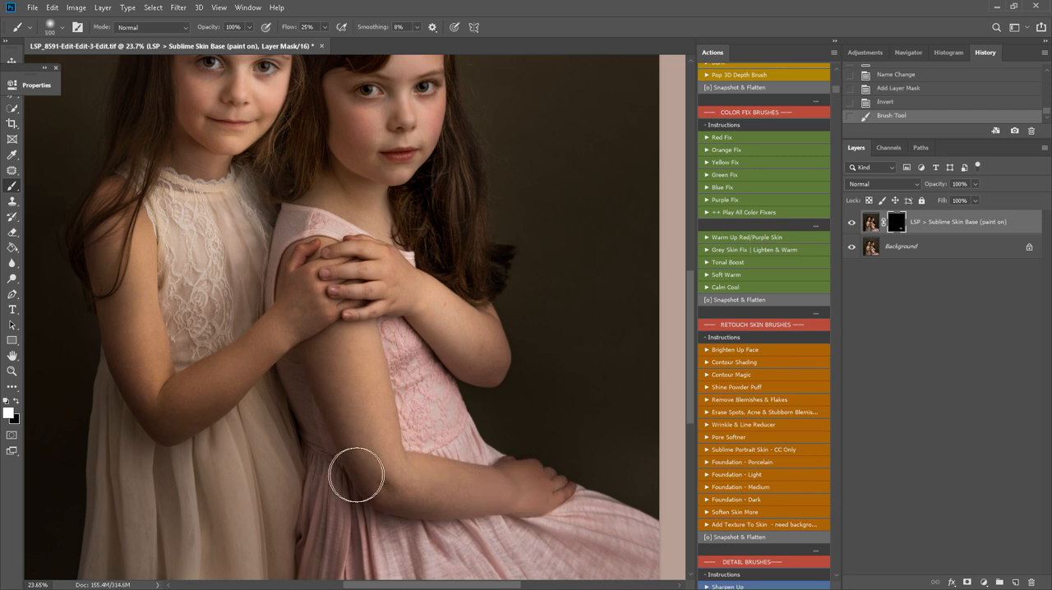
mouse_move(500, 503)
left_mouse_down()
mouse_move(364, 387)
mouse_move(365, 264)
left_mouse_up()
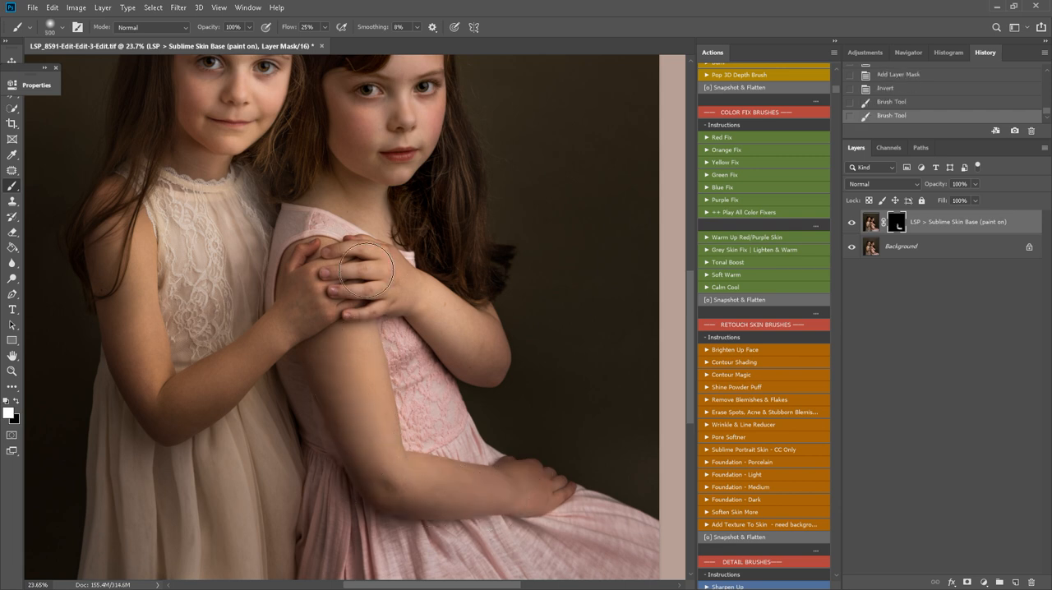
left_click_drag(343, 301, 321, 331)
mouse_move(298, 300)
left_mouse_down()
mouse_move(198, 397)
mouse_move(136, 369)
mouse_move(134, 245)
mouse_move(141, 275)
left_mouse_up()
Apply the Sublime Skin Base smoothing to both faces and refine its mask with a 175 px brush
scroll(205, 239, "up", 5)
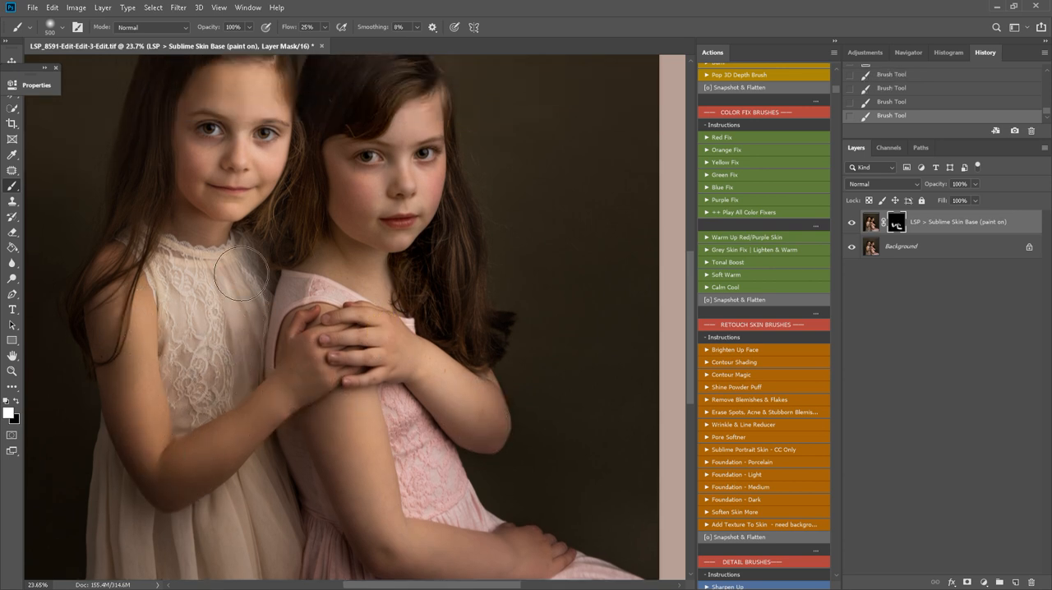
key("bracketleft")
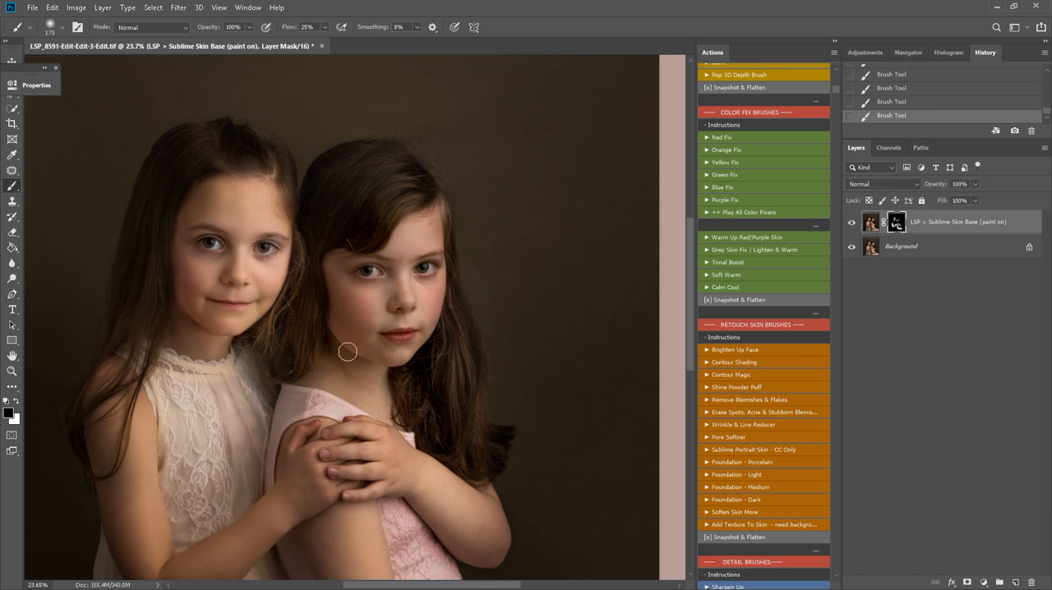
scroll(348, 352, "down", 1)
key("x")
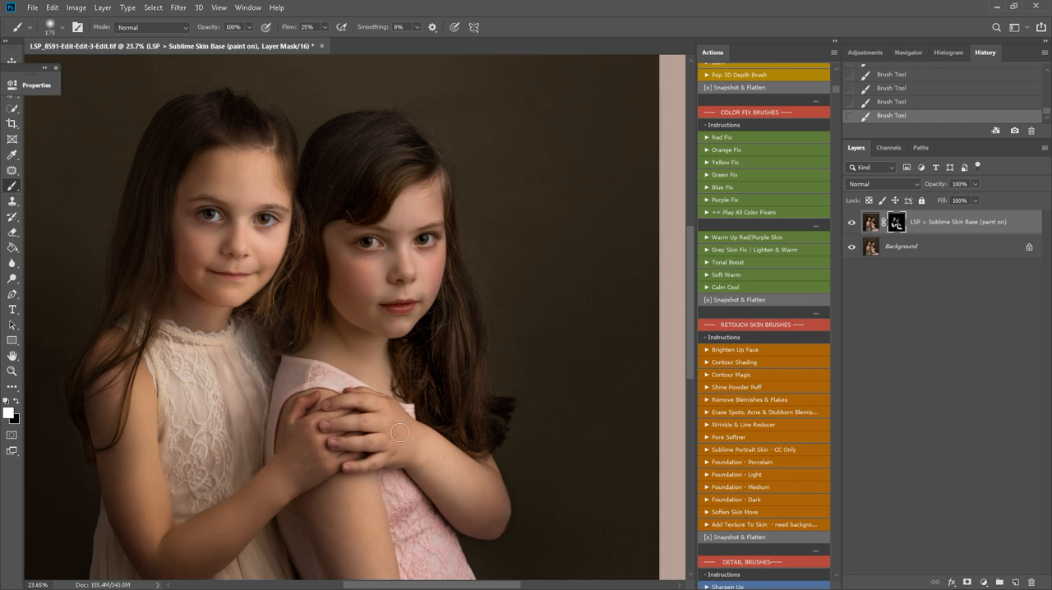
Flatten the retouched image and go to the Detail Brushes actions
key("ctrl+shift+e")
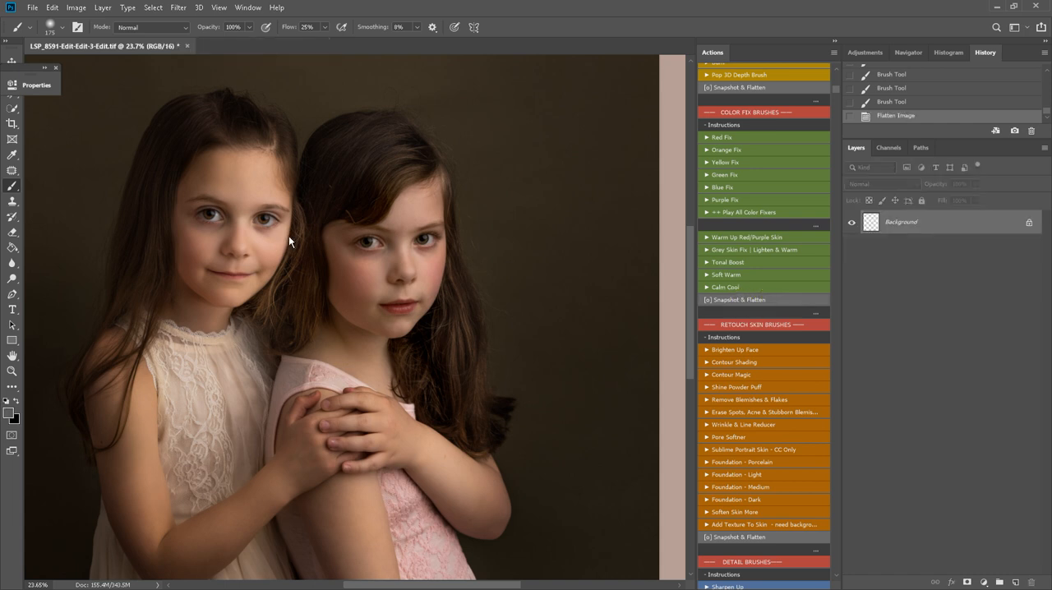
scroll(803, 332, "down", 2)
scroll(802, 393, "down", 5)
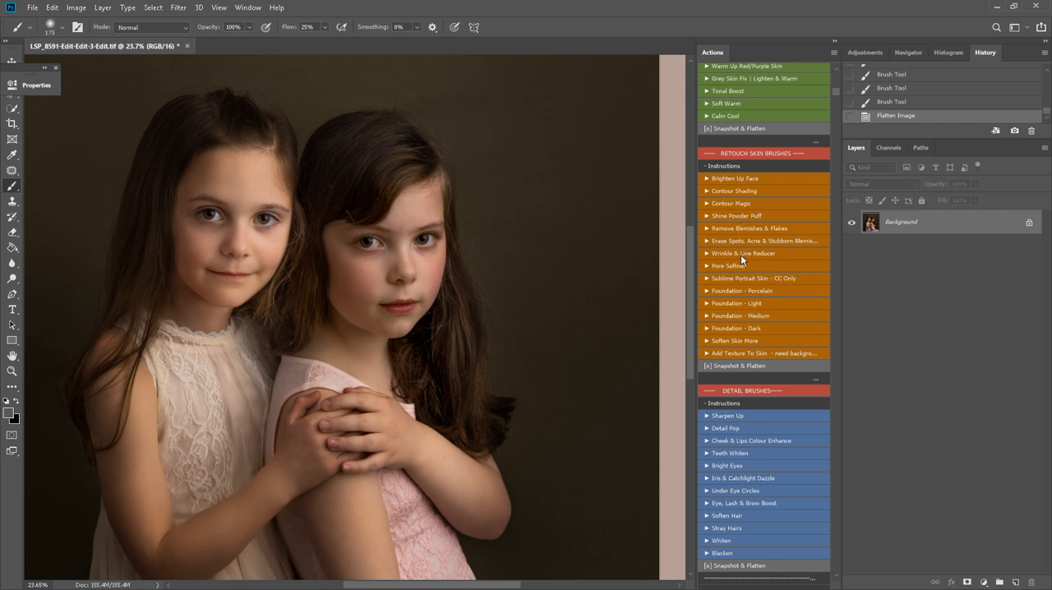
Apply the Cheek & Lips Colour Enhance action to the girls' cheeks by painting on its mask, and flatten the image
scroll(749, 338, "down", 3)
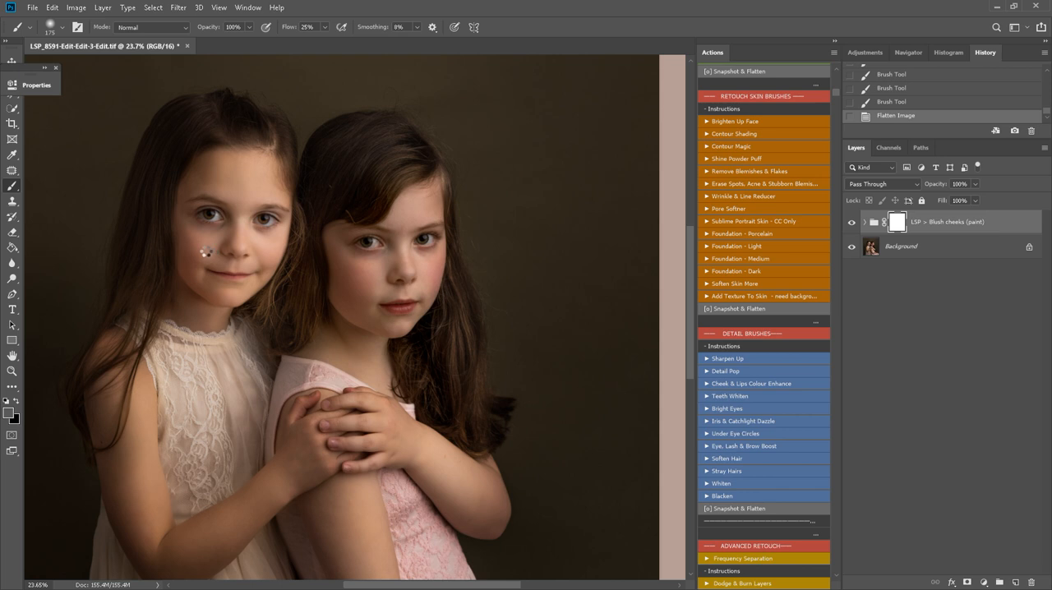
left_click(202, 246)
left_click(197, 244)
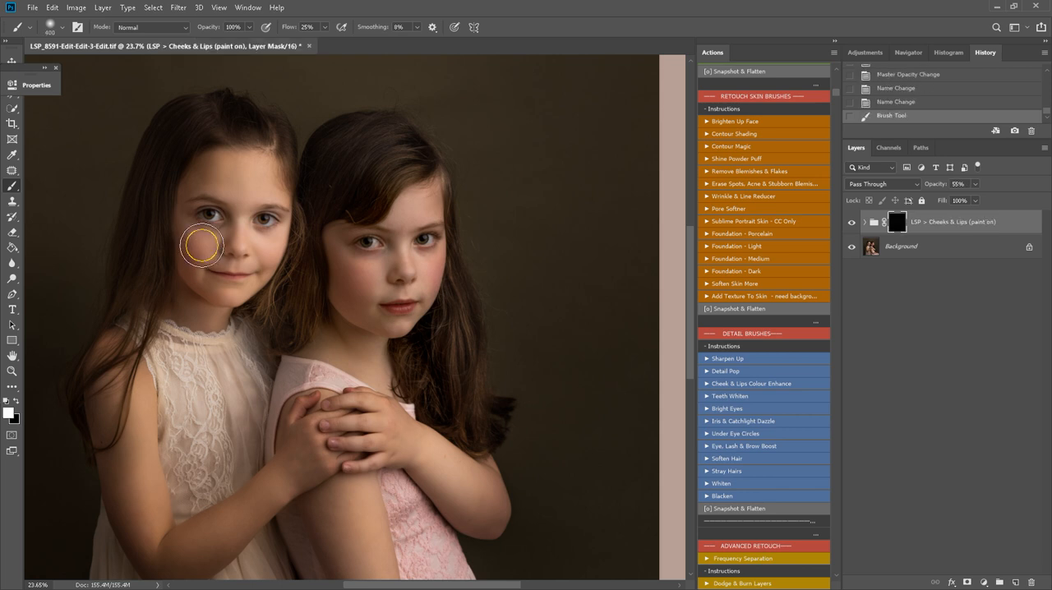
left_click(346, 256)
key("bracketleft")
left_click(271, 249)
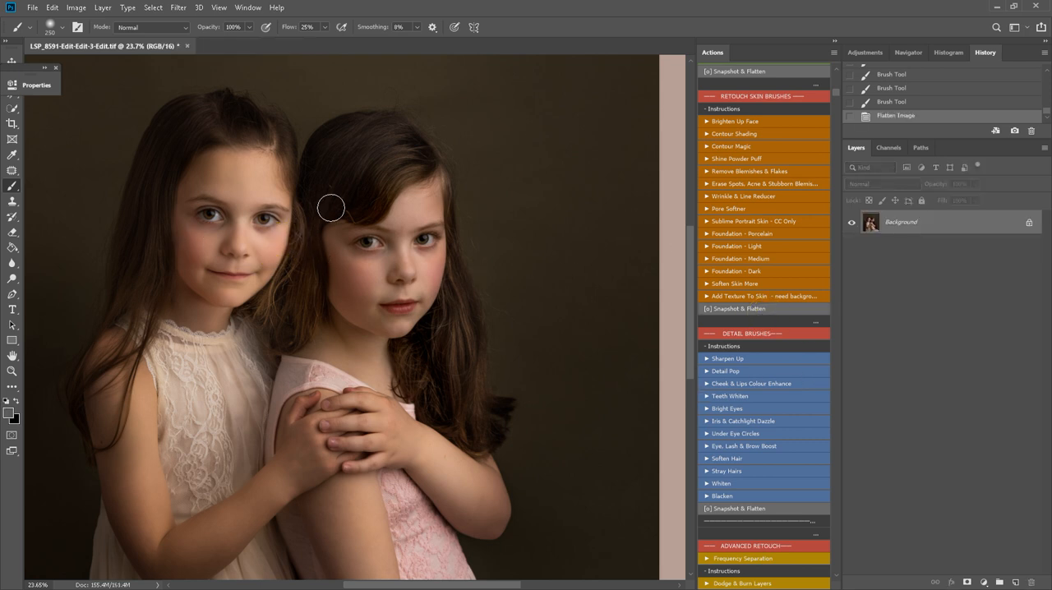
Run the Sharpen Up, Detail Pop and Bright Eyes actions to add their paint-on layers
left_click(737, 359)
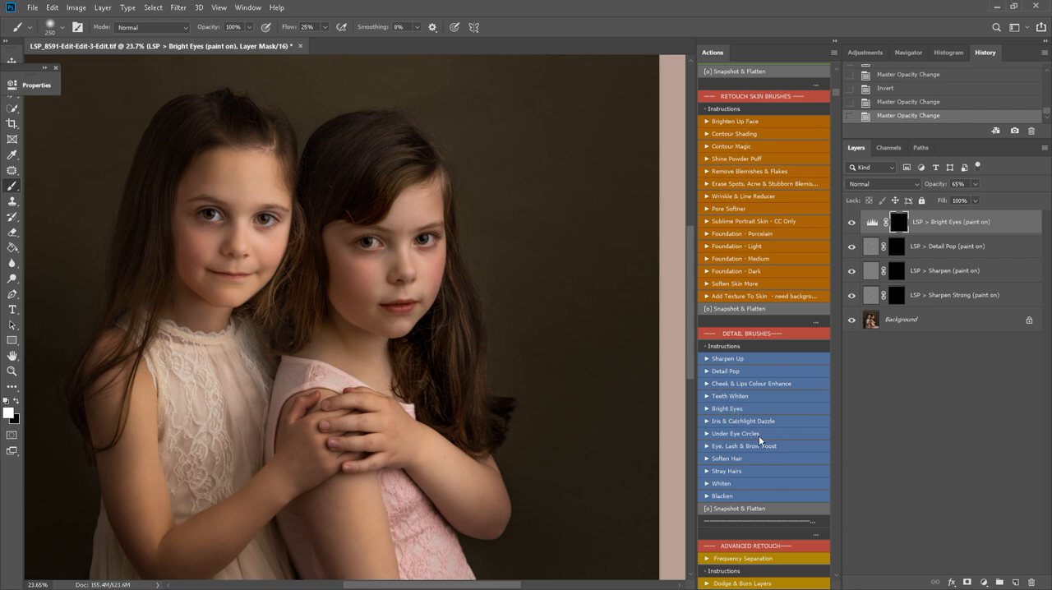
scroll(758, 436, "up", 1)
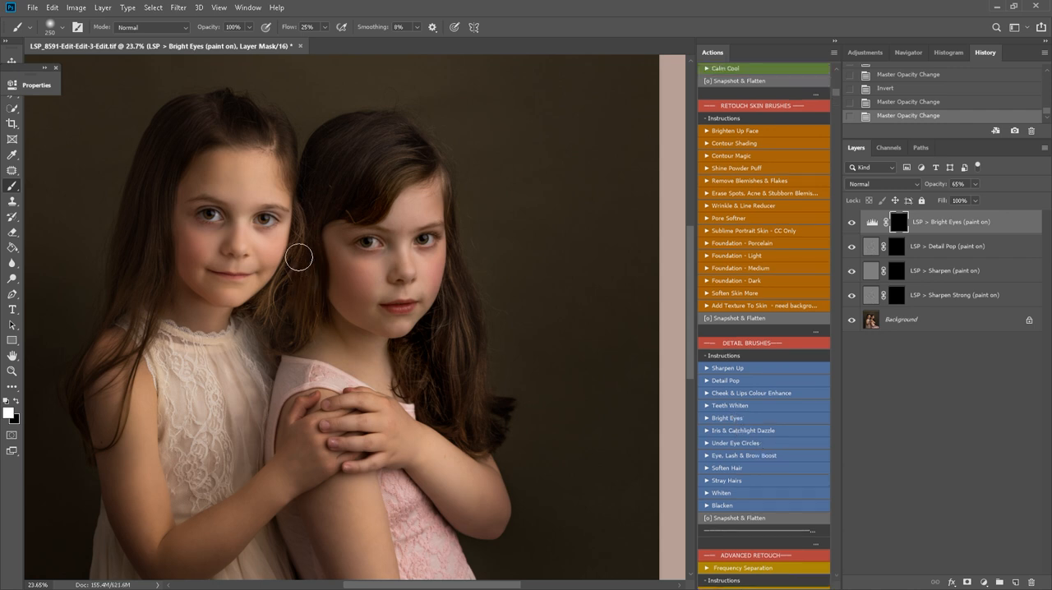
Paint the Bright Eyes effect over the irises of both girls with a small brush
key("z")
mouse_move(305, 232)
left_mouse_down()
mouse_move(339, 240)
mouse_move(340, 254)
left_mouse_up()
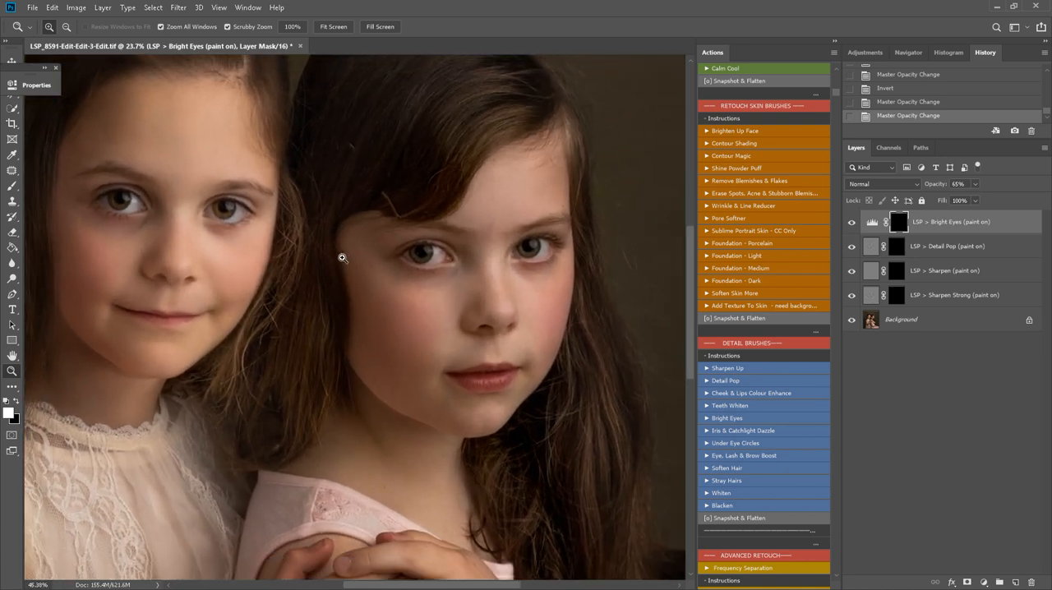
key("b")
key("bracketleft")
key("bracketleft")
key("bracketleft")
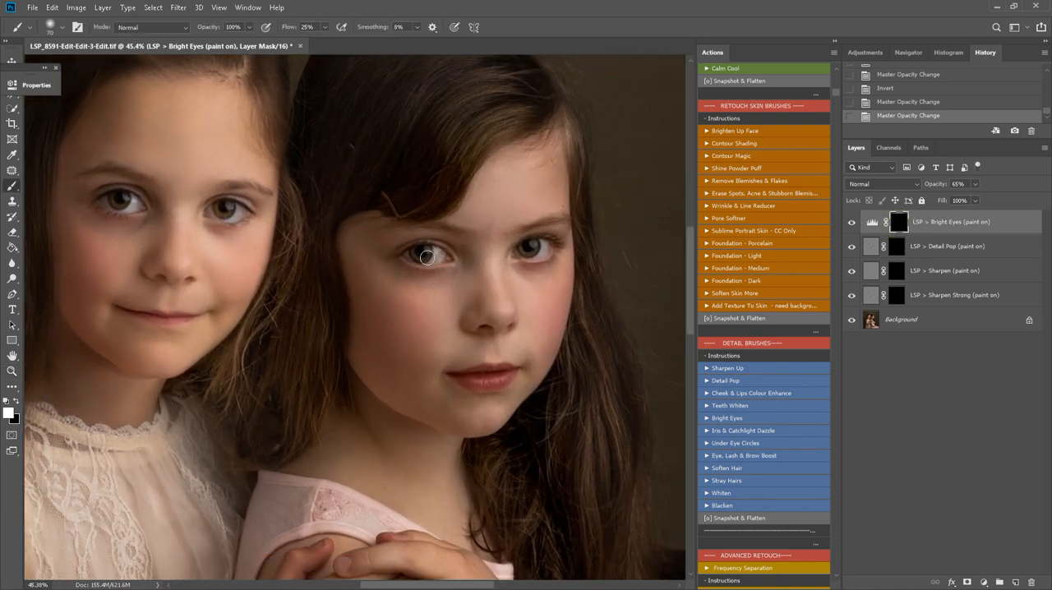
left_click_drag(426, 257, 429, 257)
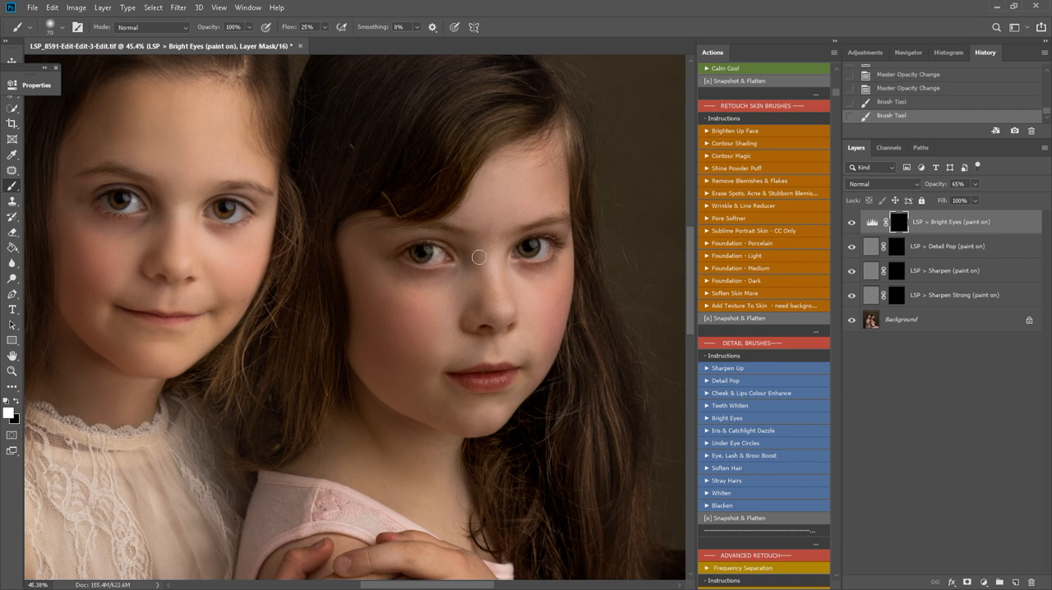
left_click(418, 262)
left_click(528, 247)
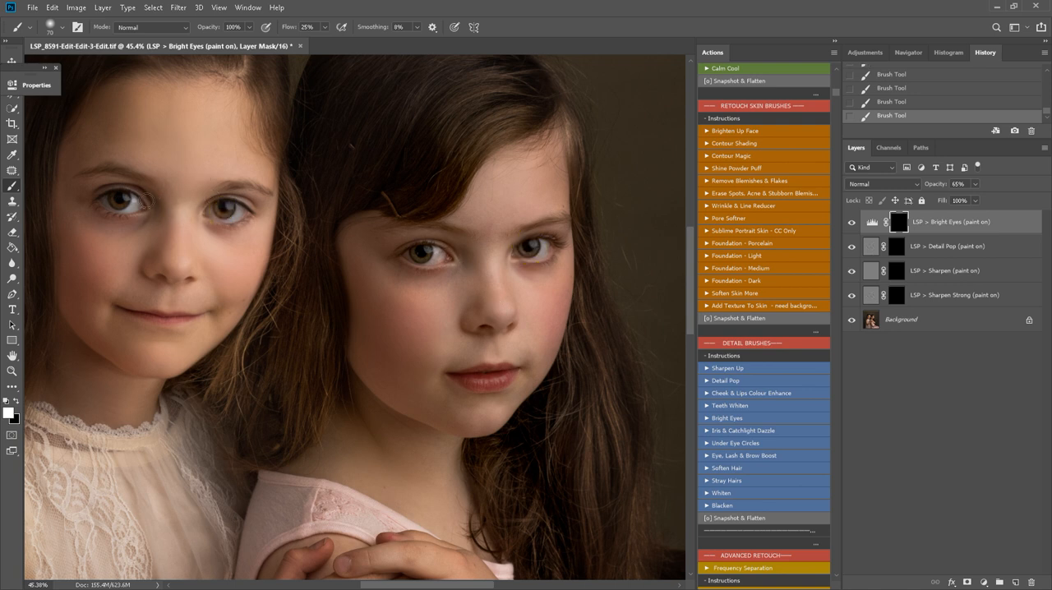
left_click(119, 200)
left_click(117, 199)
Paint the Detail Pop effect over both girls' eyes and lips on its layer mask with a 175 px brush
left_click(904, 247)
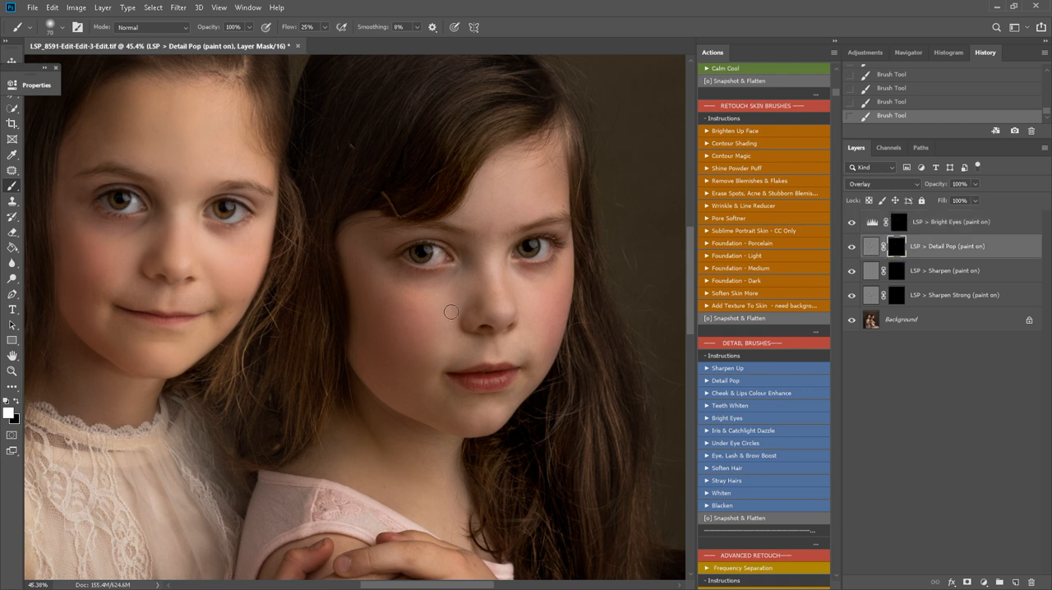
key("bracketright")
key("bracketright")
key("bracketright")
key("bracketright")
mouse_move(458, 255)
left_mouse_down()
mouse_move(408, 253)
mouse_move(480, 257)
mouse_move(394, 239)
left_mouse_up()
left_click_drag(513, 267, 554, 250)
mouse_move(511, 378)
left_mouse_down()
mouse_move(471, 379)
mouse_move(485, 384)
left_mouse_up()
left_click_drag(118, 307, 188, 310)
mouse_move(227, 226)
left_mouse_down()
mouse_move(235, 207)
mouse_move(222, 198)
mouse_move(263, 191)
left_mouse_up()
left_click_drag(155, 207, 111, 209)
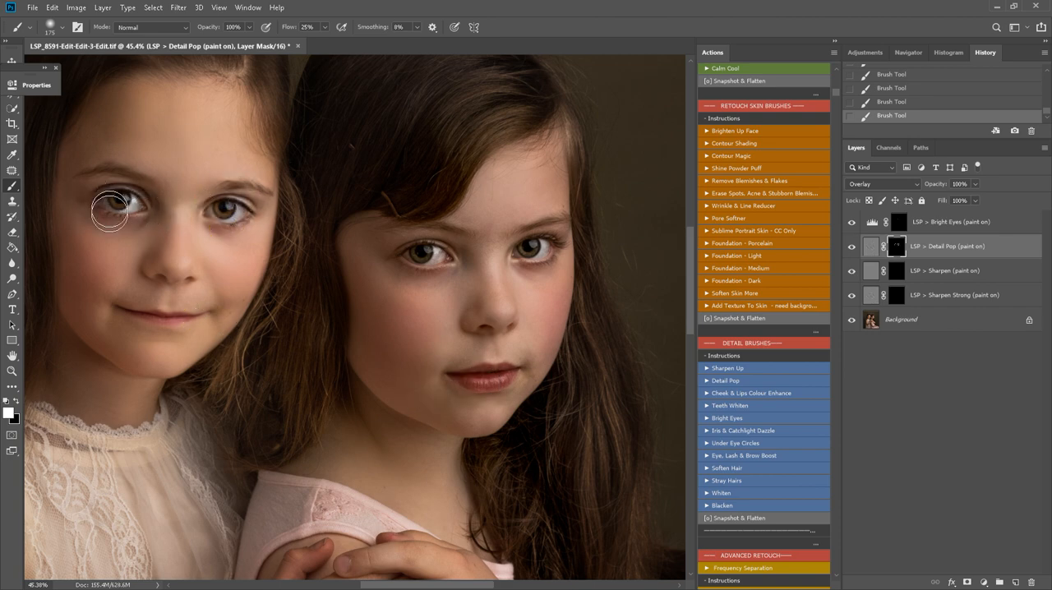
Compare the eye and detail retouching before and after by toggling layer visibility
key("alt+space")
left_click(226, 261, "alt")
left_click(226, 262, "alt")
scroll(308, 308, "up", 1)
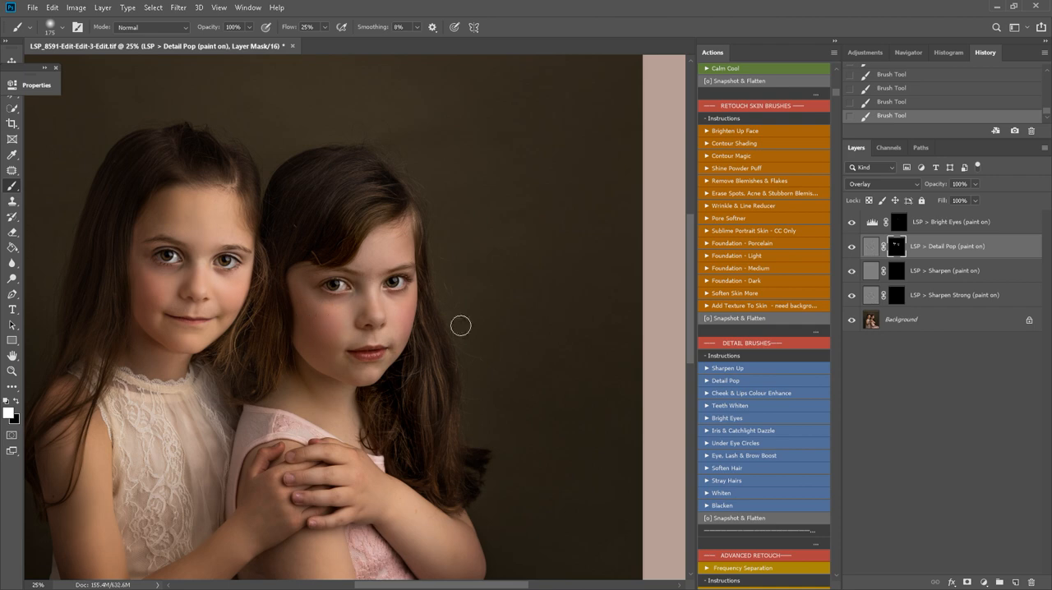
key("ctrl+space")
left_click_drag(338, 289, 493, 300)
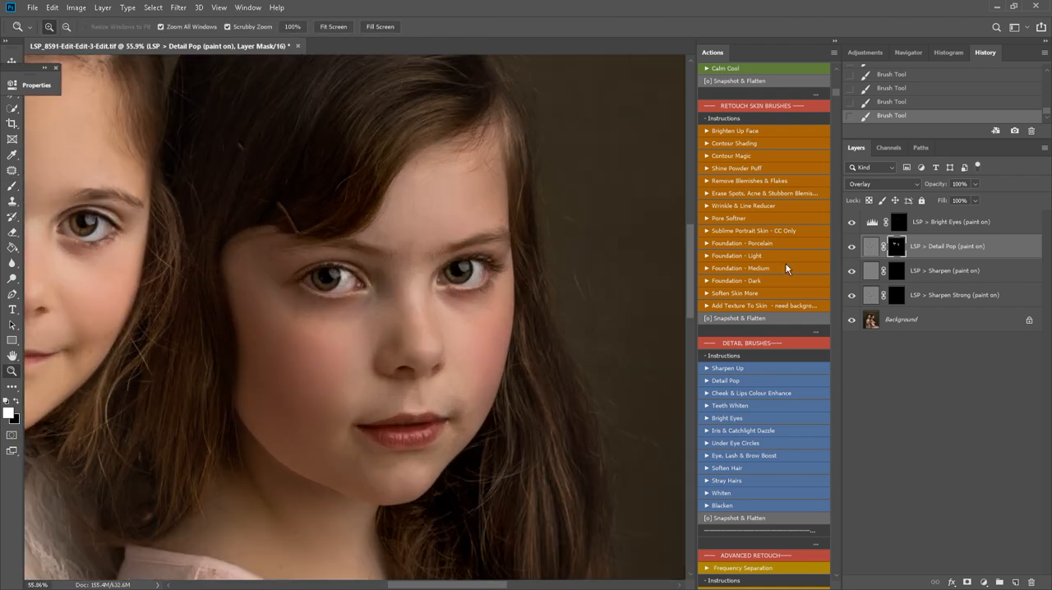
left_click(851, 223)
left_click(277, 347, "alt")
left_click(277, 347, "alt")
left_click(277, 347, "alt")
Paint the Sharpen Strong effect over the girls' hair and clothing with a larger brush, and flatten the image
left_click_drag(327, 356, 638, 329)
left_click(903, 272)
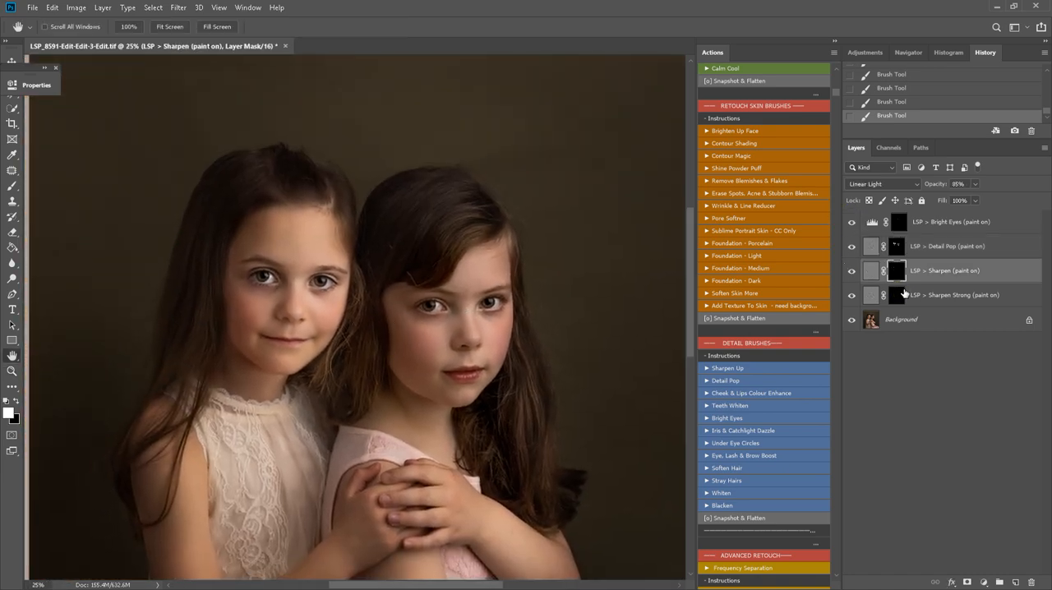
left_click(902, 294)
key("b")
right_click(560, 403)
left_click(559, 407)
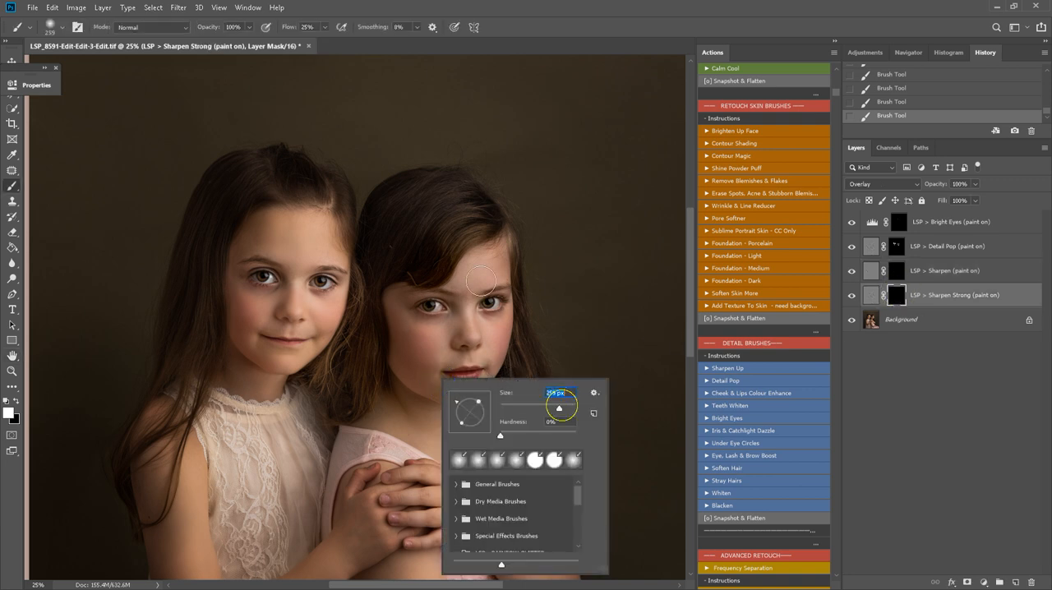
key("Return")
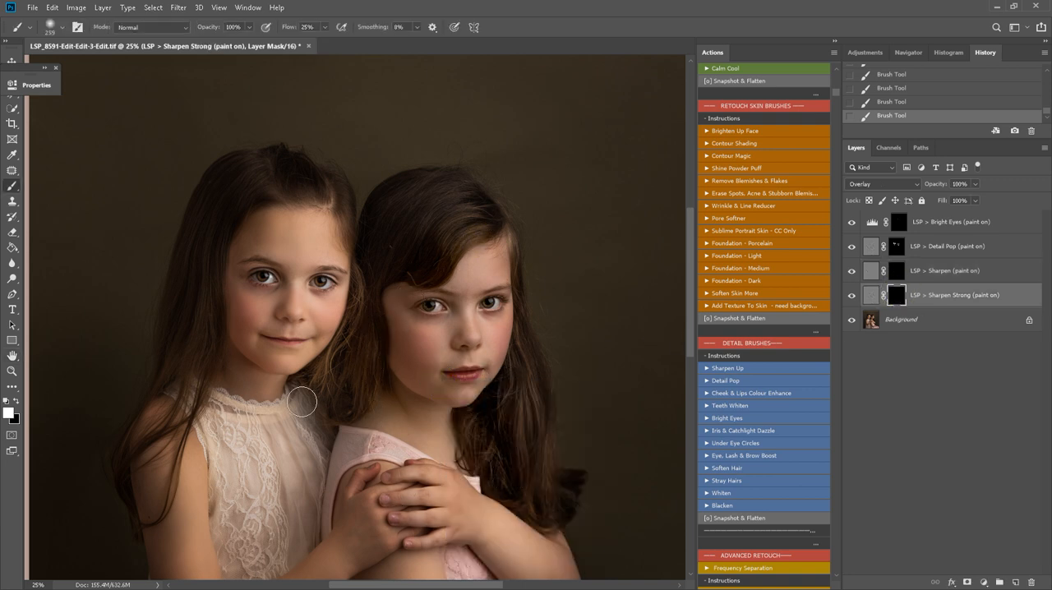
mouse_move(204, 354)
left_mouse_down()
mouse_move(182, 354)
mouse_move(188, 500)
left_mouse_up()
left_click_drag(275, 169, 256, 194)
scroll(333, 429, "down", 2)
left_click(421, 390, "alt")
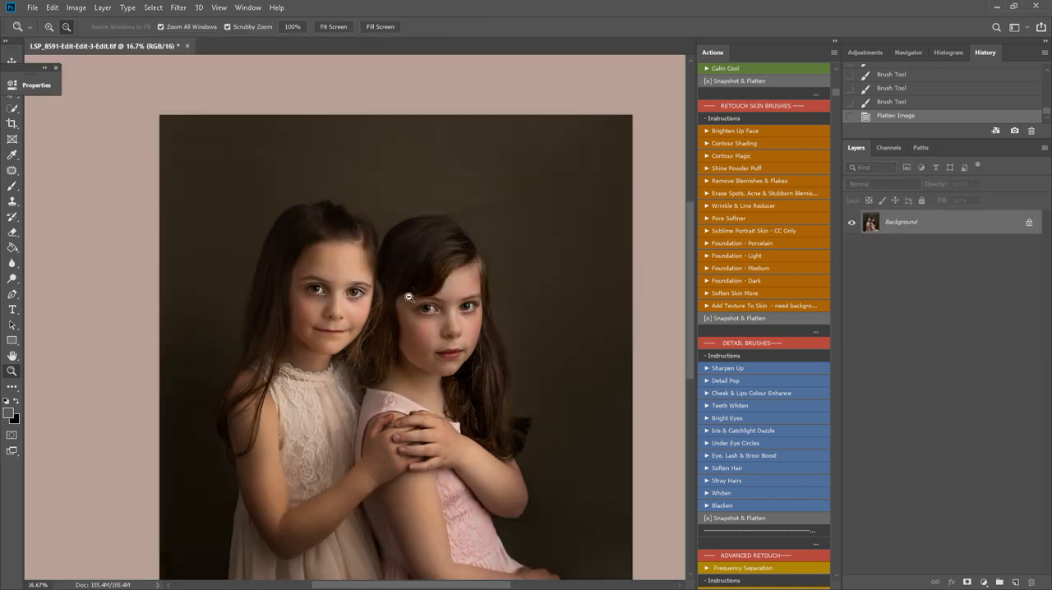
Run the Soften Hair action from the Detail Brushes set
scroll(787, 293, "down", 4)
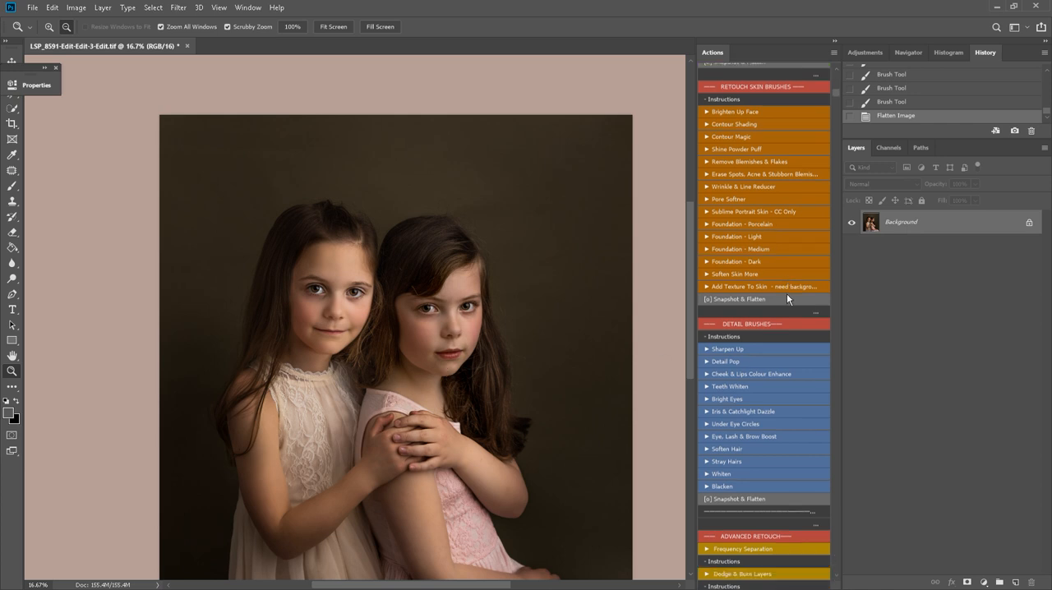
scroll(786, 293, "down", 5)
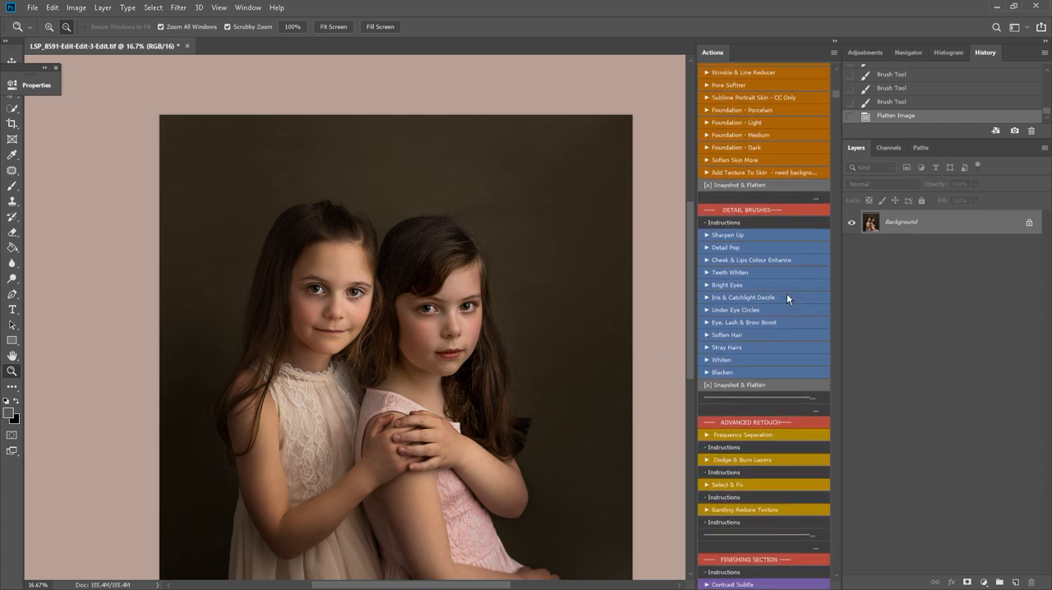
scroll(787, 298, "down", 1)
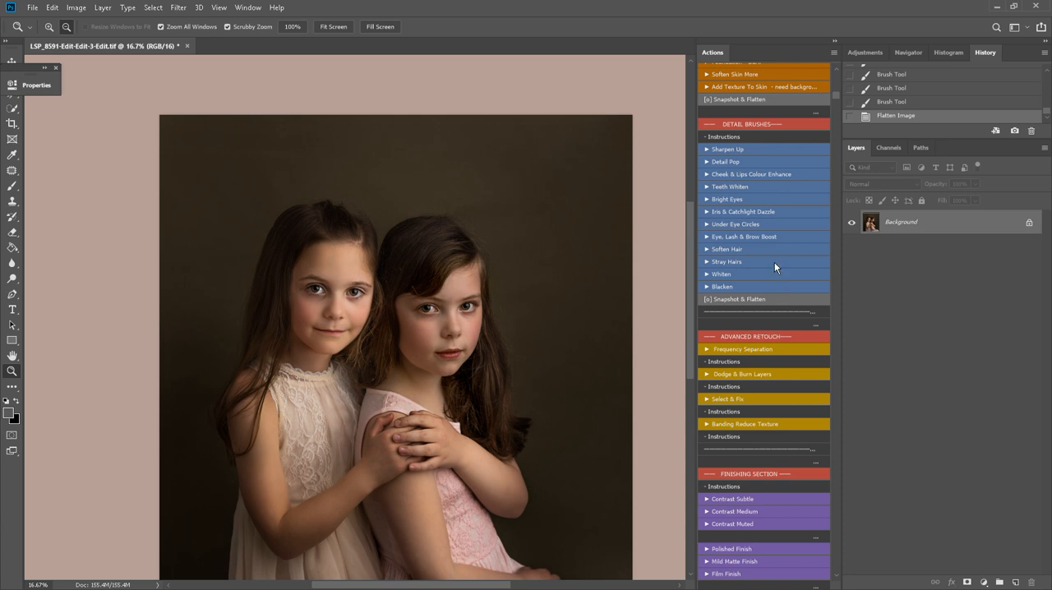
left_click(741, 248)
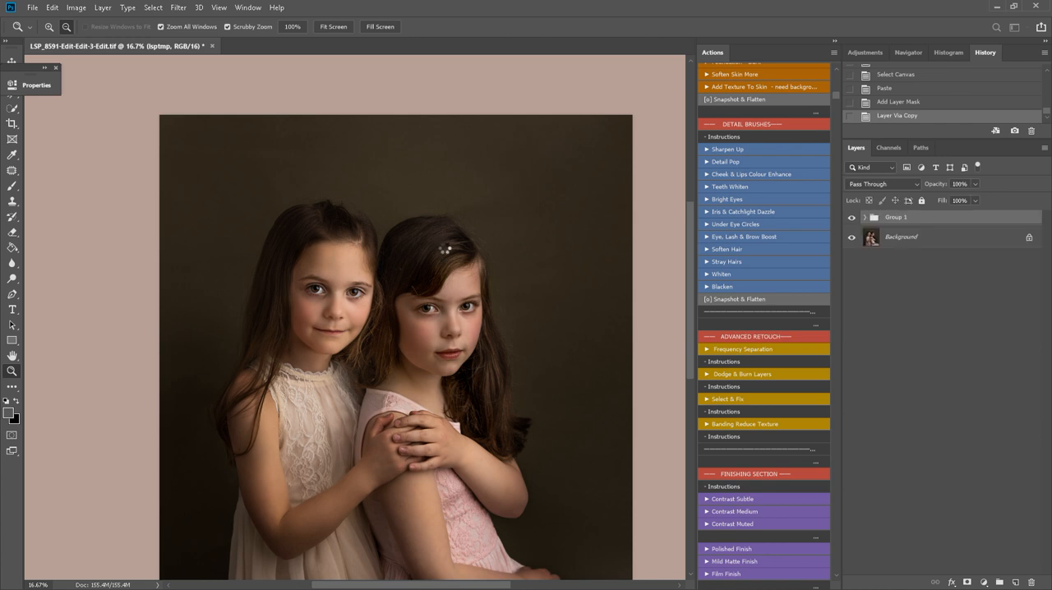
Paint the Soft Hair effect over both girls' hair with an 800 px brush, and flatten the image
key("]")
key("]")
key("]")
key("]")
key("]")
key("]")
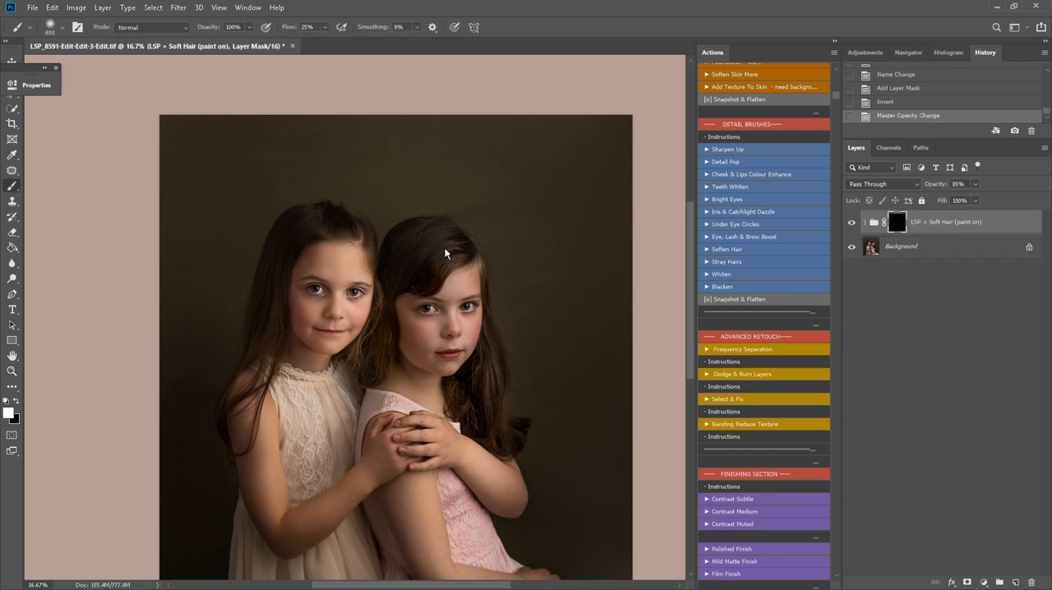
mouse_move(419, 278)
left_mouse_down()
mouse_move(406, 309)
mouse_move(401, 290)
left_mouse_up()
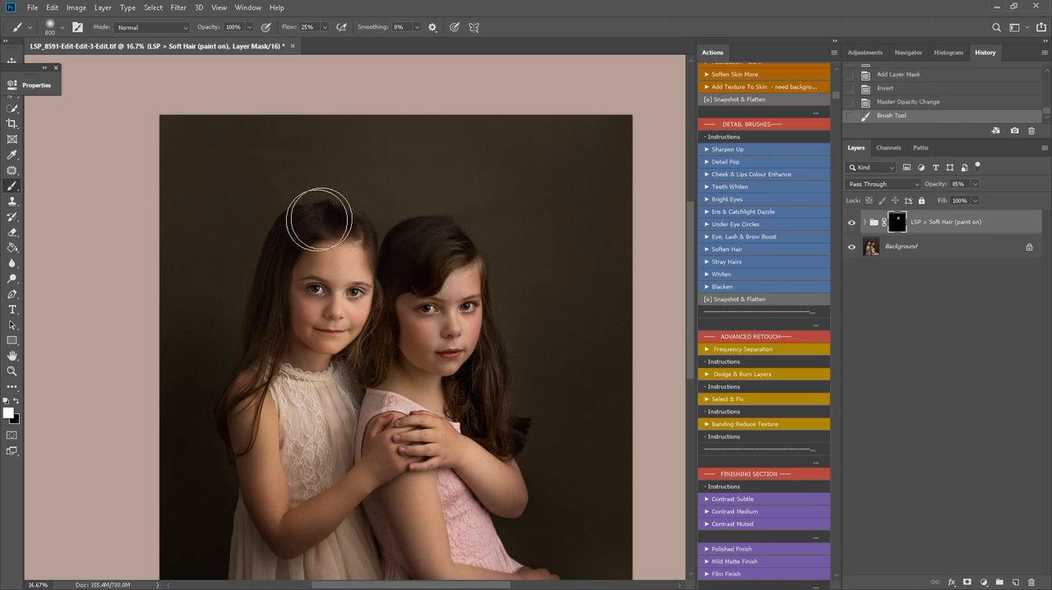
left_click(851, 228)
left_click_drag(496, 379, 486, 408)
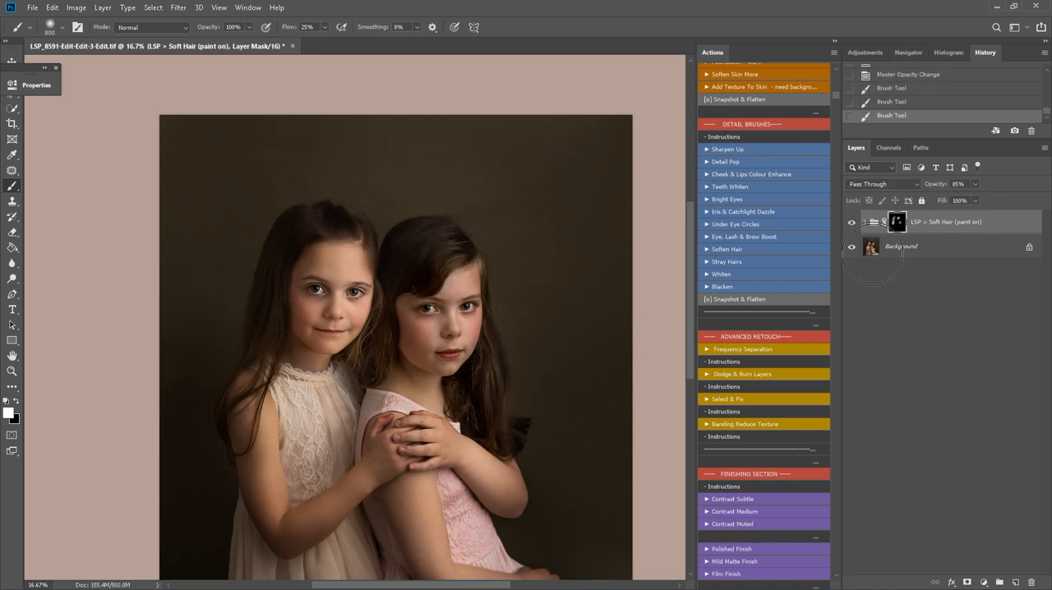
left_click(756, 301)
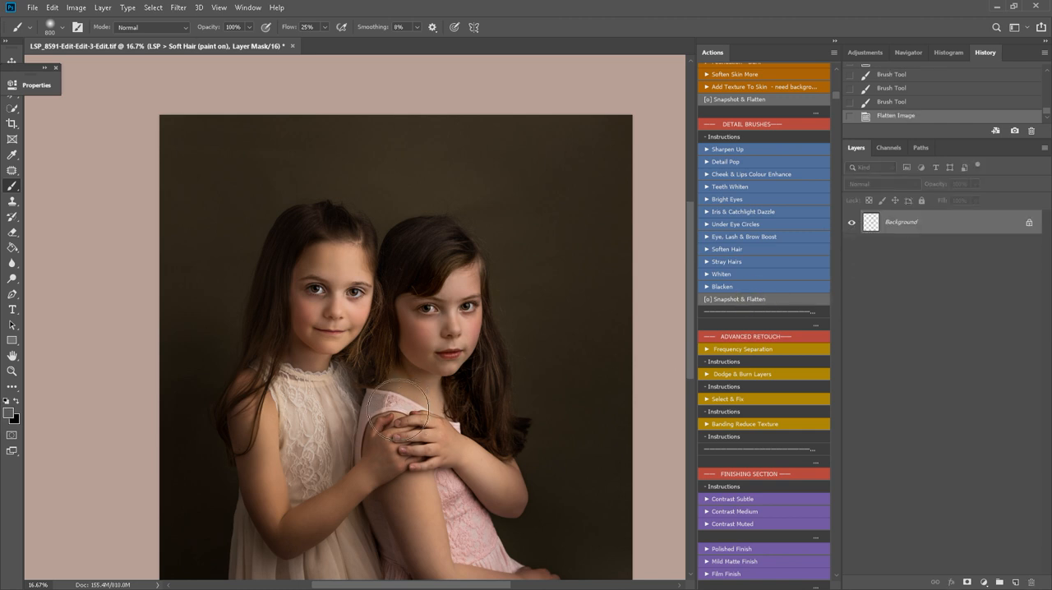
Run the Brighten Light and Darken Shade actions from the Balance & Shade Brushes set
scroll(749, 199, "up", 5)
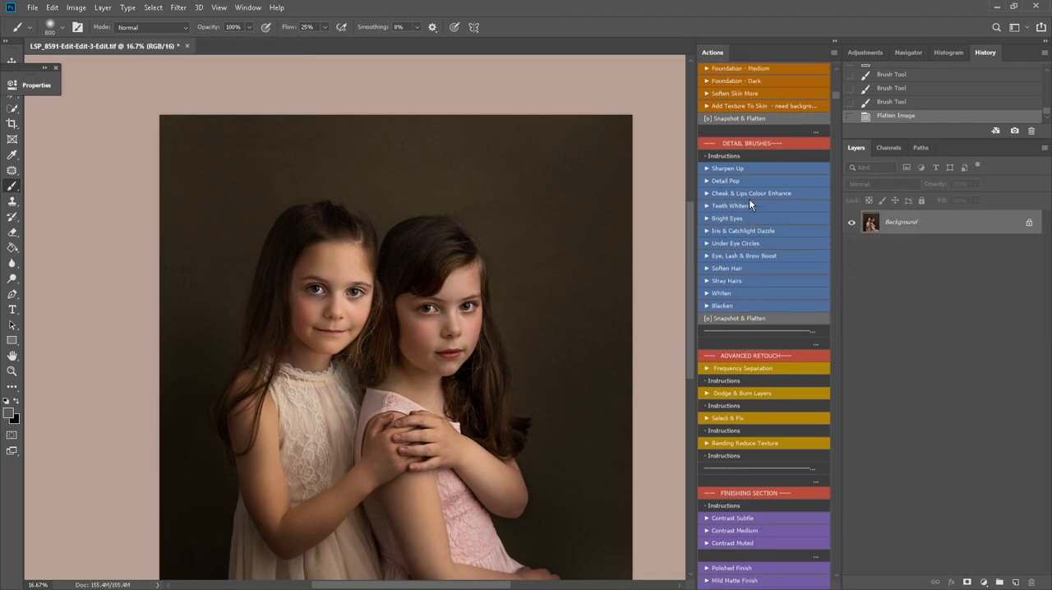
scroll(796, 211, "up", 9)
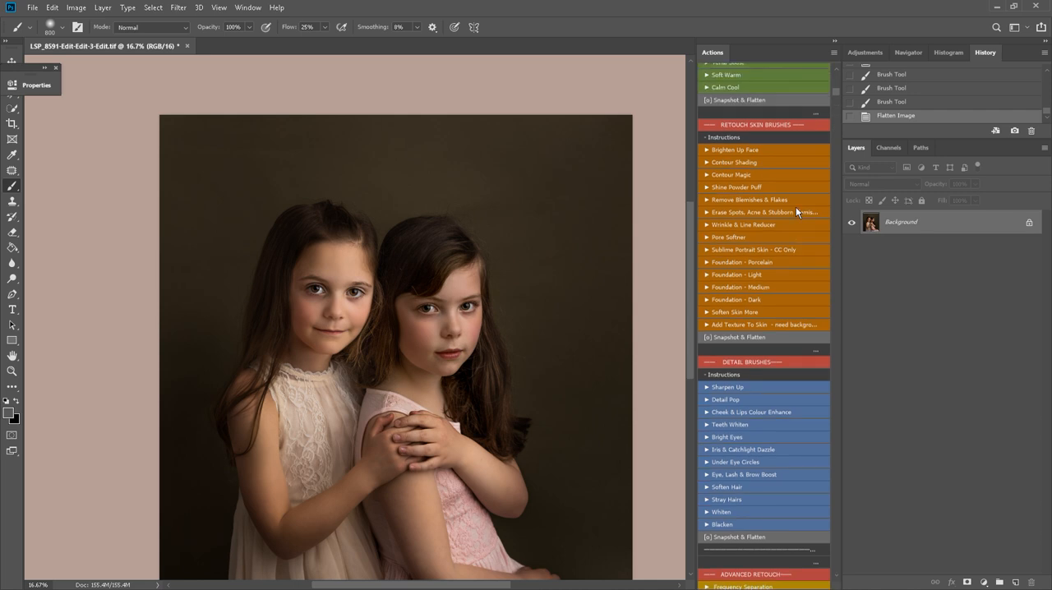
scroll(795, 206, "up", 7)
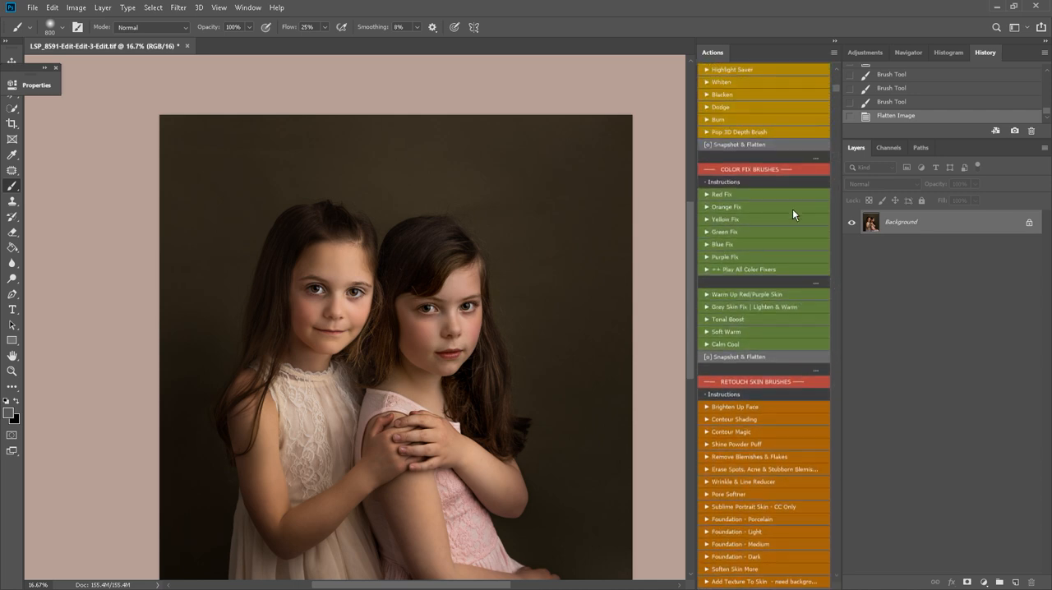
scroll(798, 215, "up", 4)
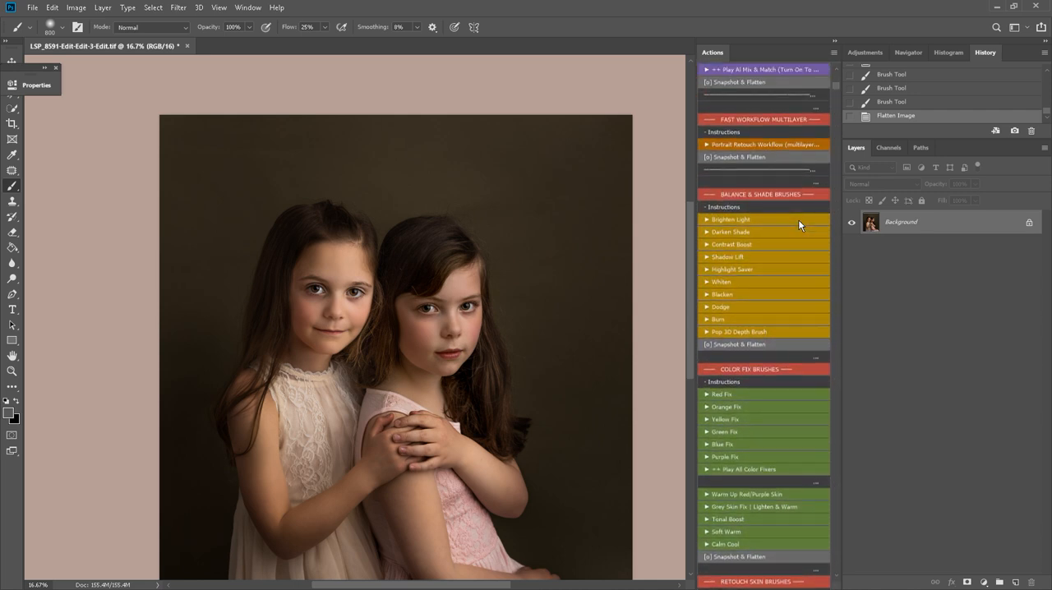
left_click(760, 222)
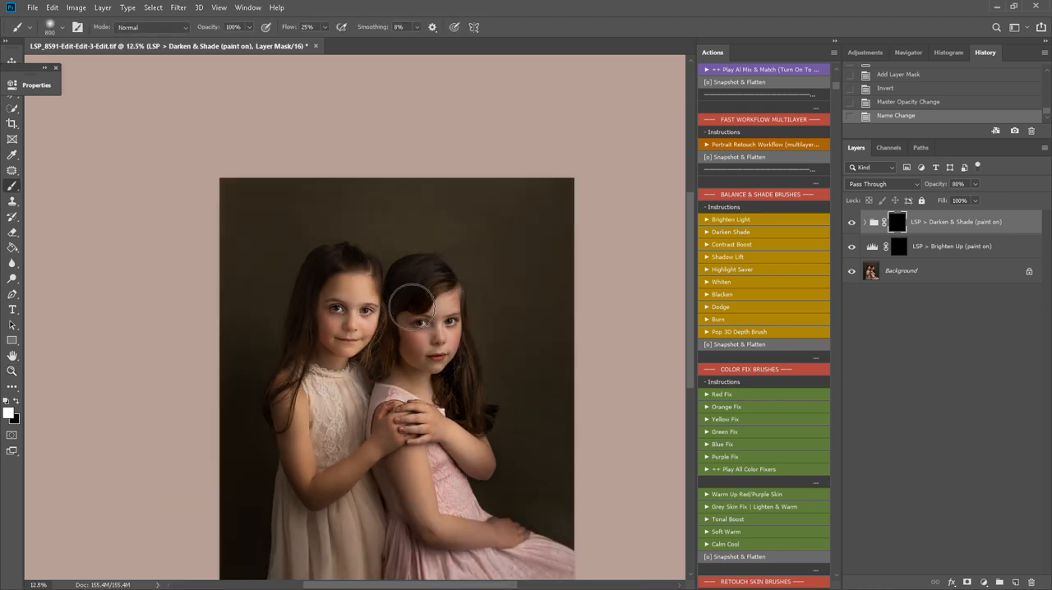
Paint the Darken & Shade effect around the girls over the background and outer edges with a 2300 px brush
left_click_drag(413, 307, 414, 330)
key("ctrl+z")
key("space")
left_click_drag(395, 436, 404, 378)
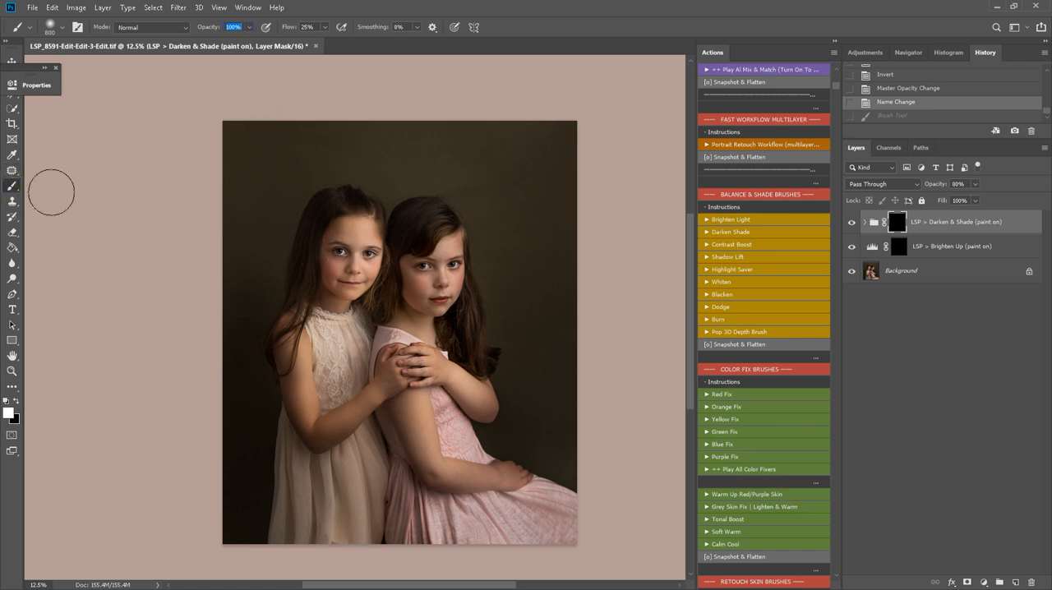
key("bracketright")
key("bracketright")
key("bracketright")
key("bracketright")
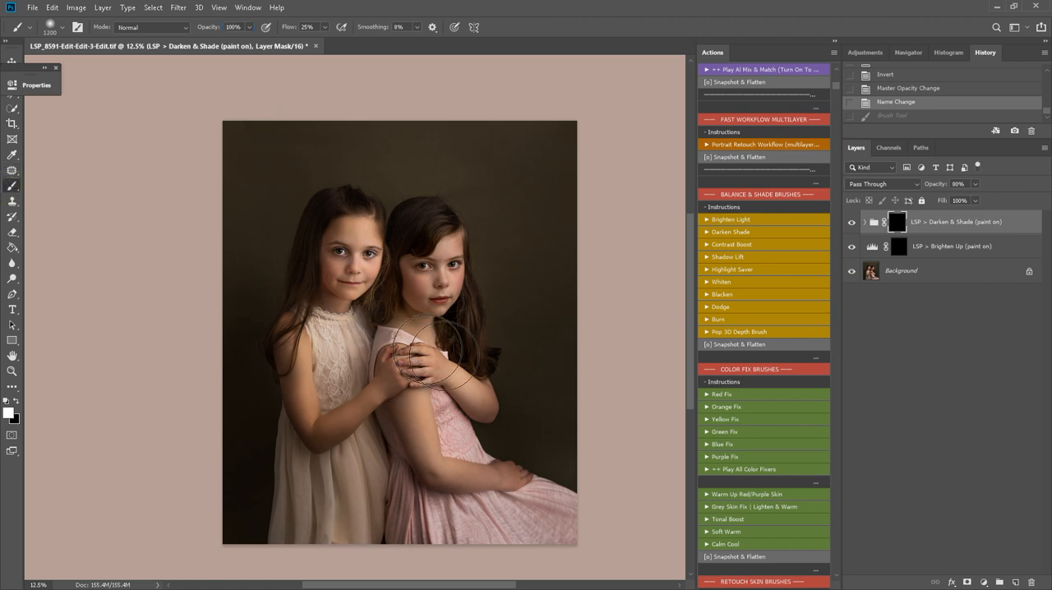
key("bracketright")
key("bracketright")
key("bracketright")
key("bracketright")
key("bracketright")
key("bracketright")
key("bracketright")
key("bracketright")
key("bracketright")
key("bracketright")
key("bracketright")
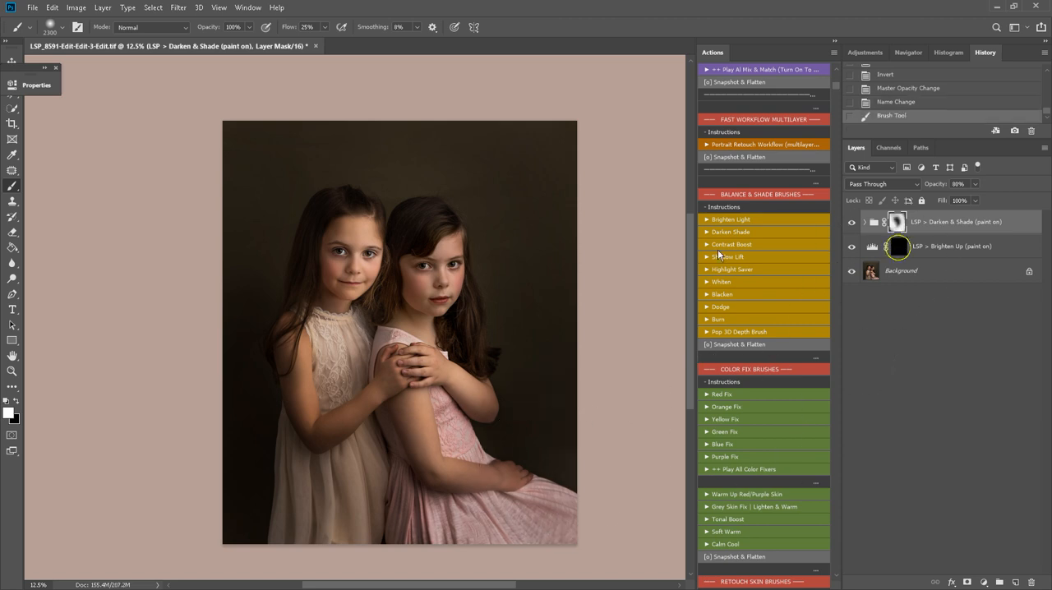
Paint the Brighten Up effect over both girls' faces and nearby hair with a 500 px brush
left_click(899, 246)
key("bracketleft")
key("bracketleft")
key("bracketleft")
key("bracketleft")
key("bracketleft")
key("bracketleft")
key("bracketleft")
key("bracketleft")
key("bracketleft")
key("bracketleft")
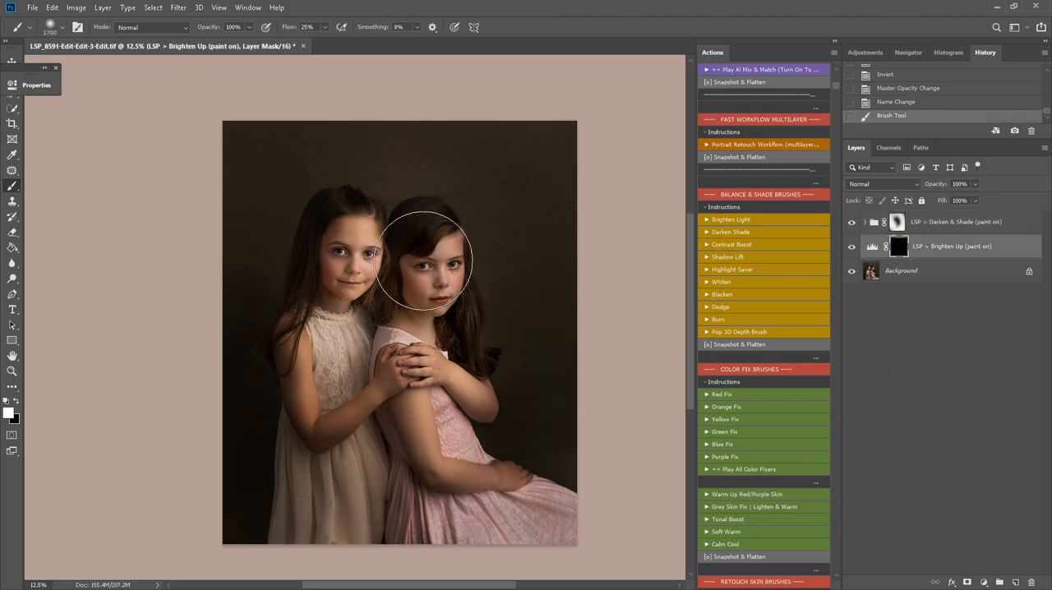
key("bracketleft")
key("bracketleft")
key("bracketleft")
key("bracketleft")
key("bracketleft")
key("bracketleft")
key("bracketleft")
key("bracketleft")
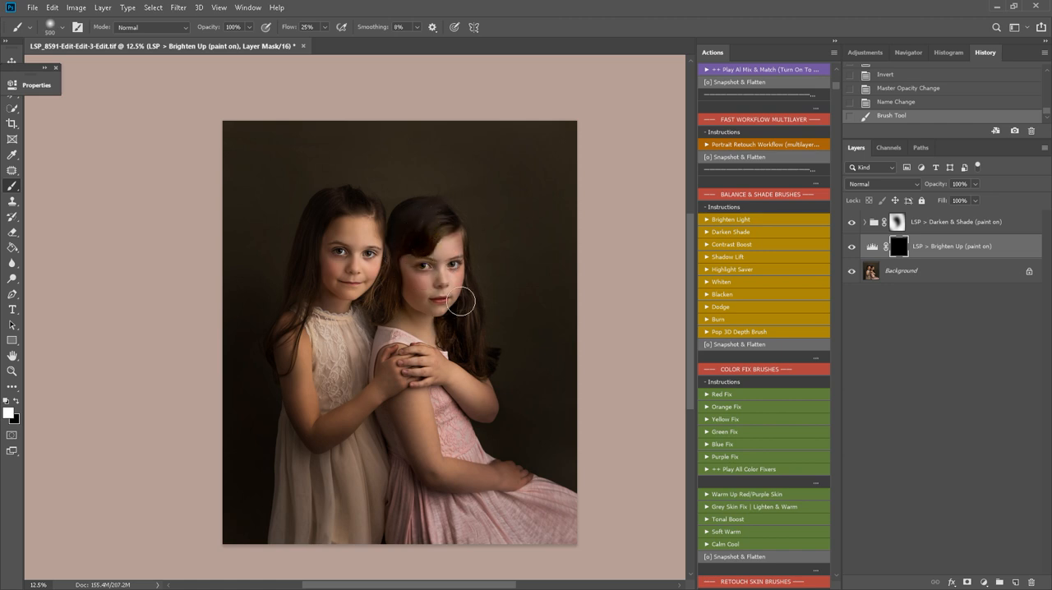
mouse_move(363, 211)
left_mouse_down()
mouse_move(376, 245)
mouse_move(365, 231)
mouse_move(335, 244)
mouse_move(365, 270)
left_mouse_up()
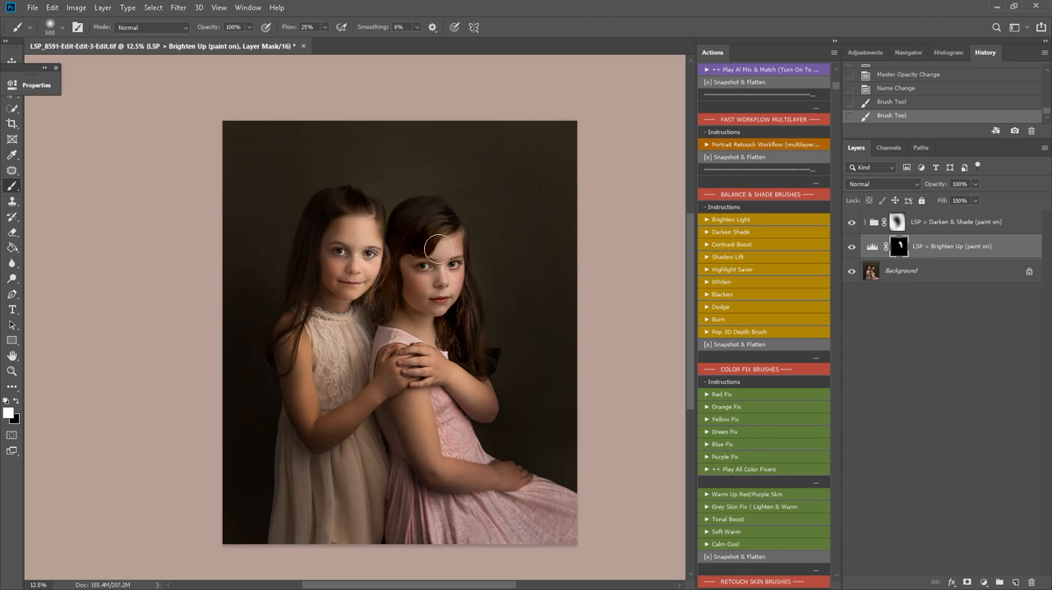
left_click_drag(433, 236, 385, 318)
mouse_move(325, 200)
left_mouse_down()
mouse_move(322, 217)
mouse_move(325, 208)
left_mouse_up()
Refine the Brighten Up mask around the hair with a 200 px brush and extend it over the hands and arms at 600 px
key("bracketleft")
key("bracketleft")
key("bracketleft")
key("bracketleft")
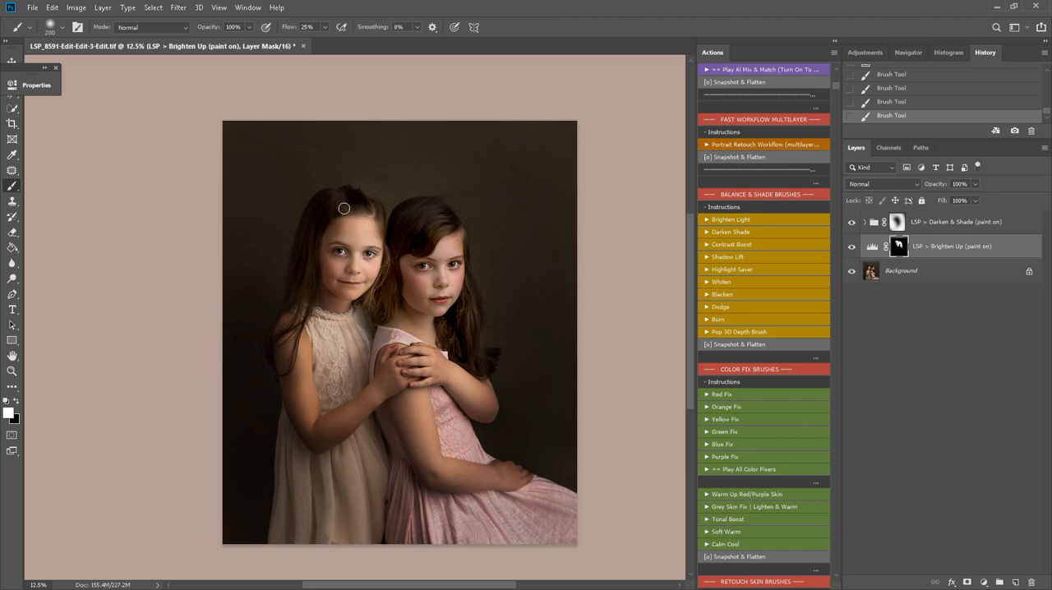
key("x")
key("bracketright")
key("bracketright")
key("bracketright")
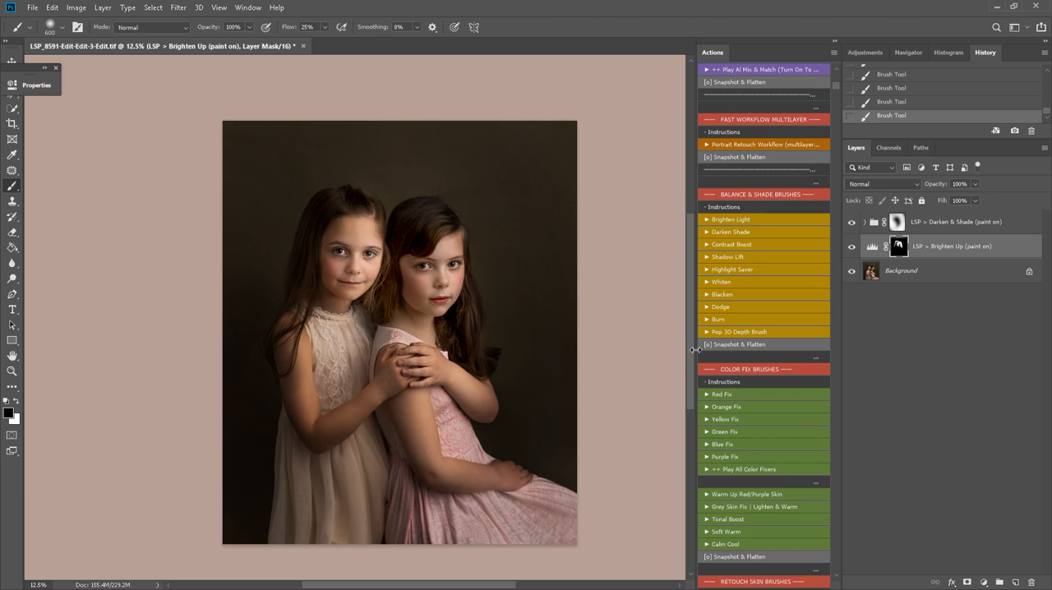
key("x")
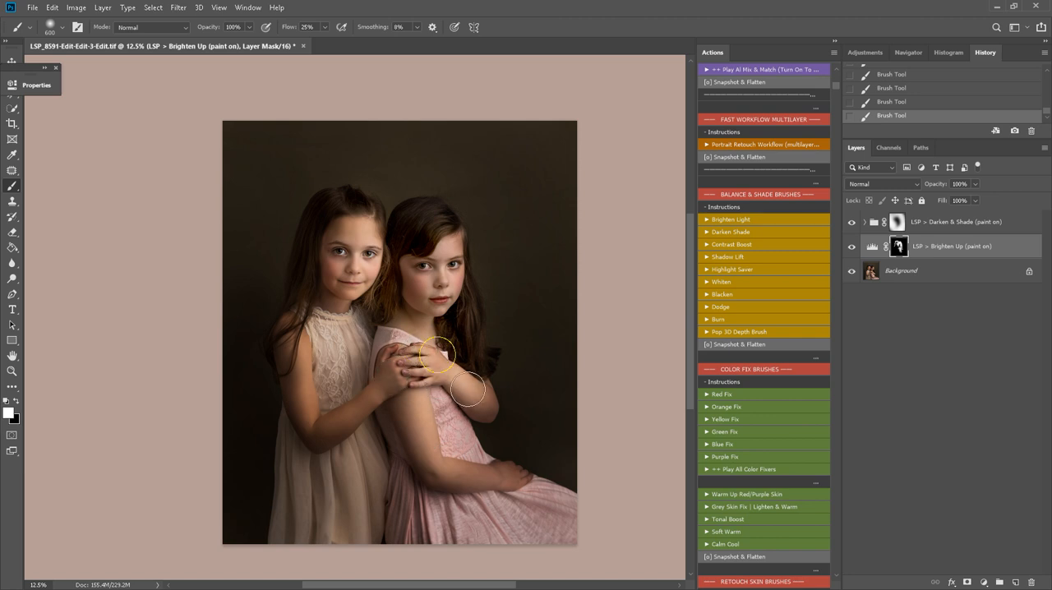
key("x")
key("x")
left_click(503, 478)
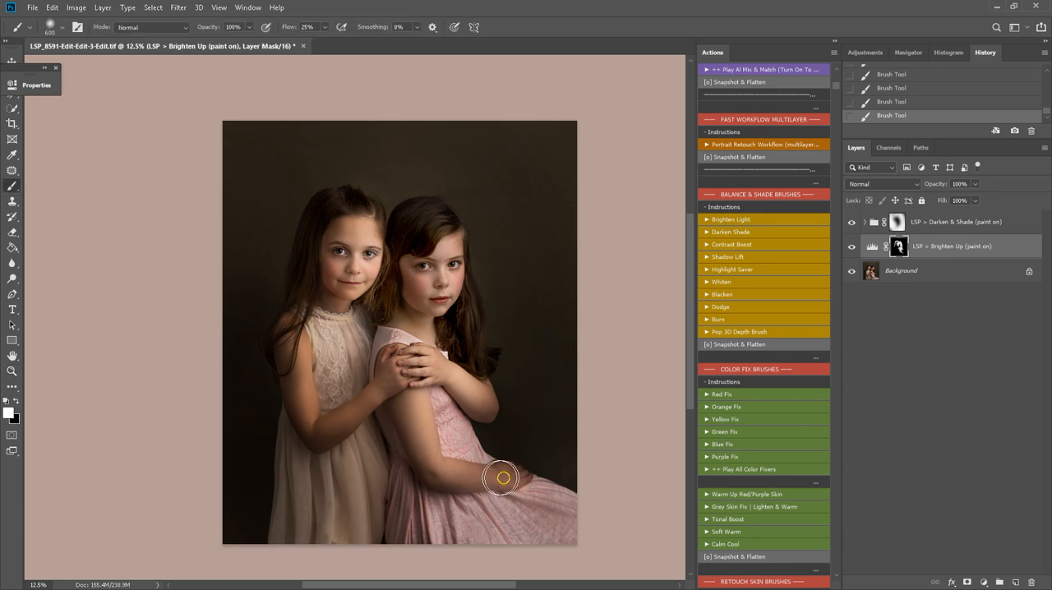
Compare the image with and without the Brighten Up layer, and flatten all layers
left_click(852, 245)
left_click(852, 246)
right_click(965, 272)
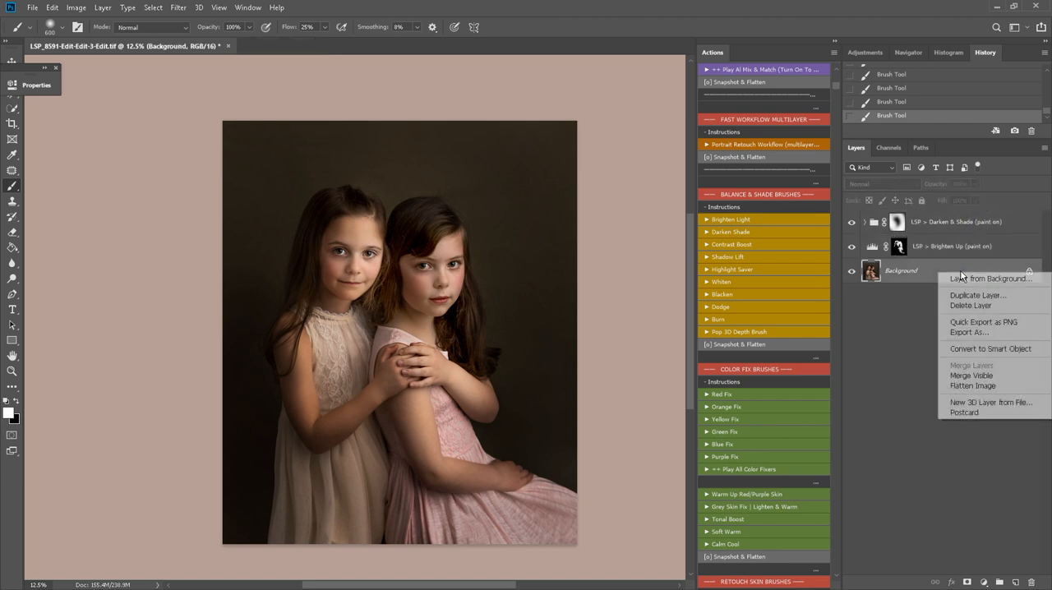
left_click(974, 386)
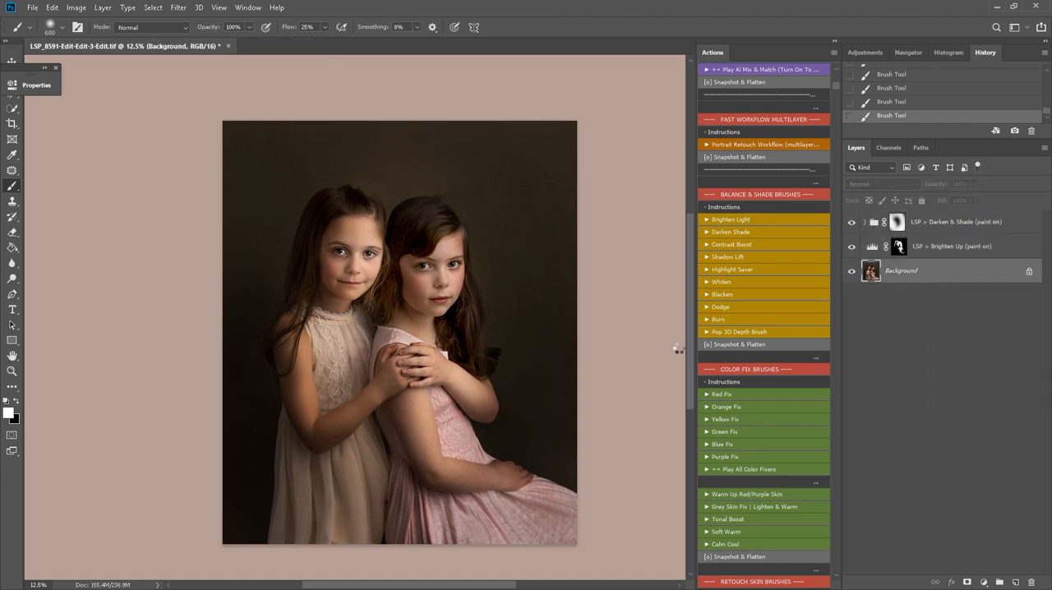
Outline the hair clip in the pink-dressed girl's fringe with the Patch tool and remove it with the Select & Fix action
scroll(777, 463, "down", 5)
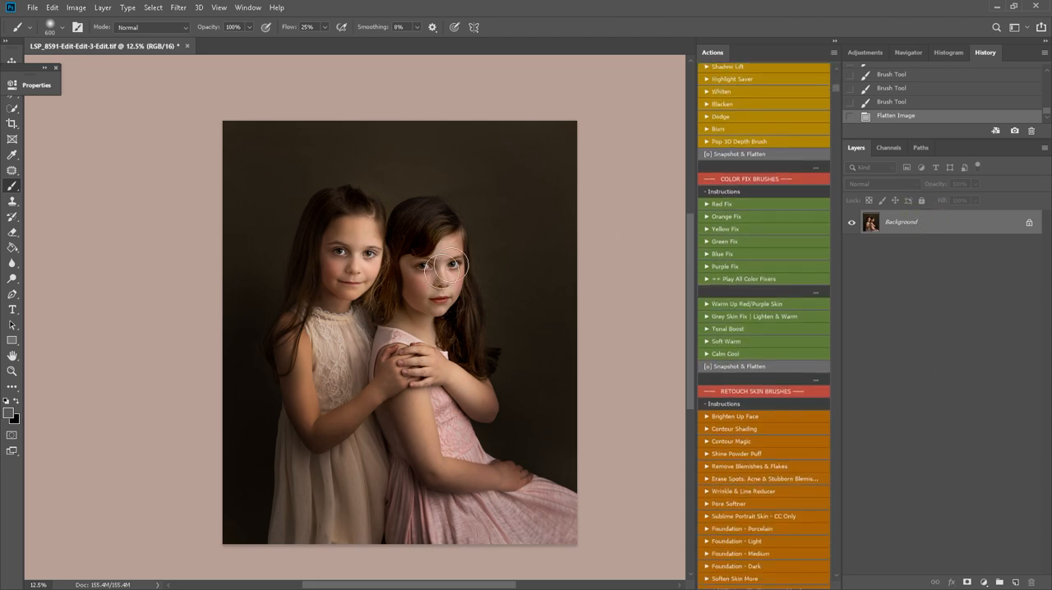
key("z")
mouse_move(421, 255)
left_mouse_down()
mouse_move(532, 313)
mouse_move(399, 235)
mouse_move(395, 248)
left_mouse_up()
key("j")
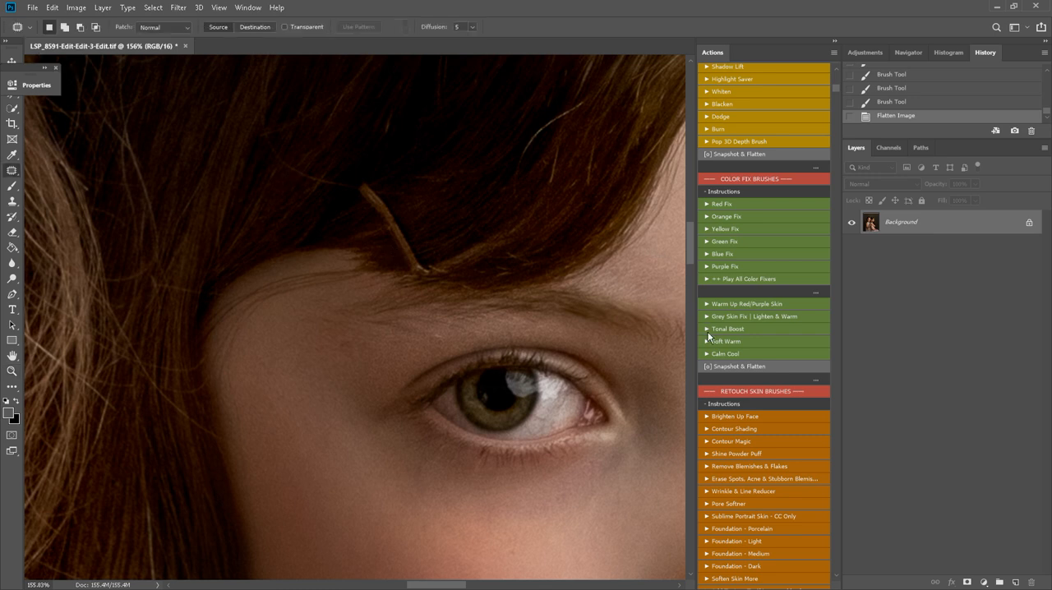
scroll(751, 328, "down", 5)
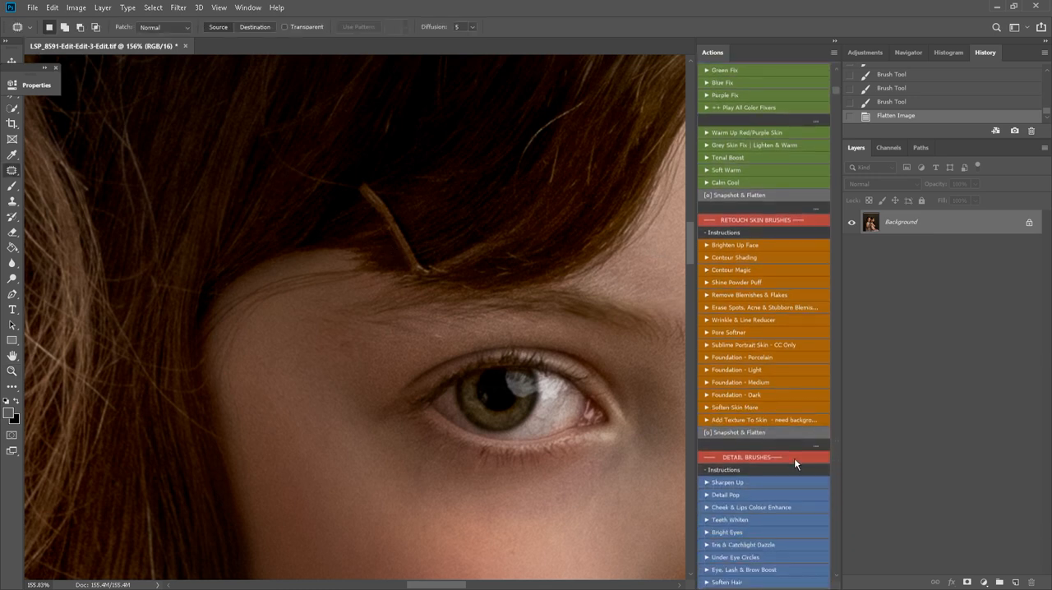
scroll(794, 459, "down", 5)
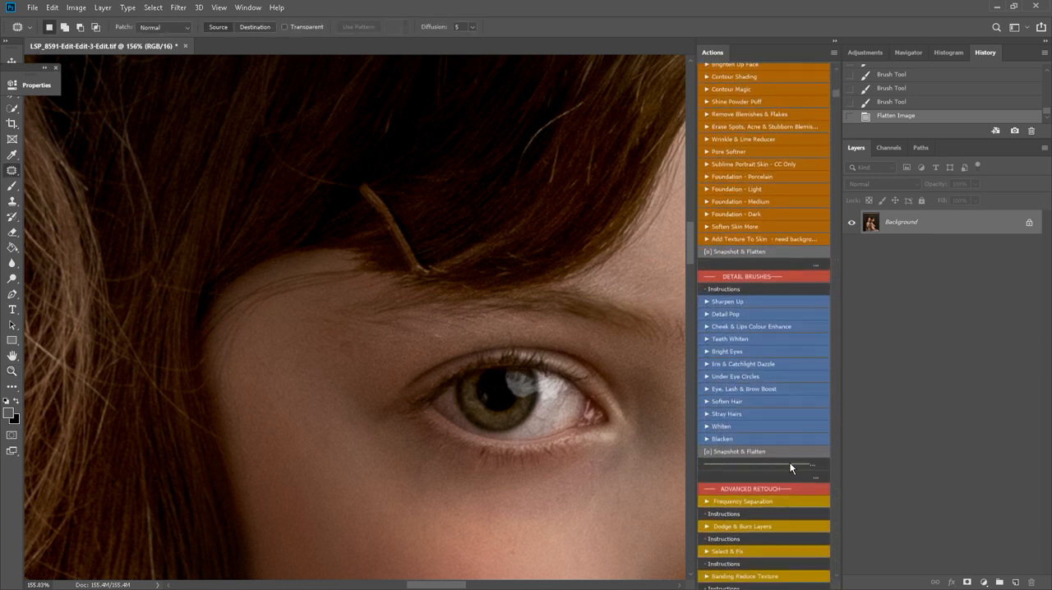
scroll(787, 468, "down", 4)
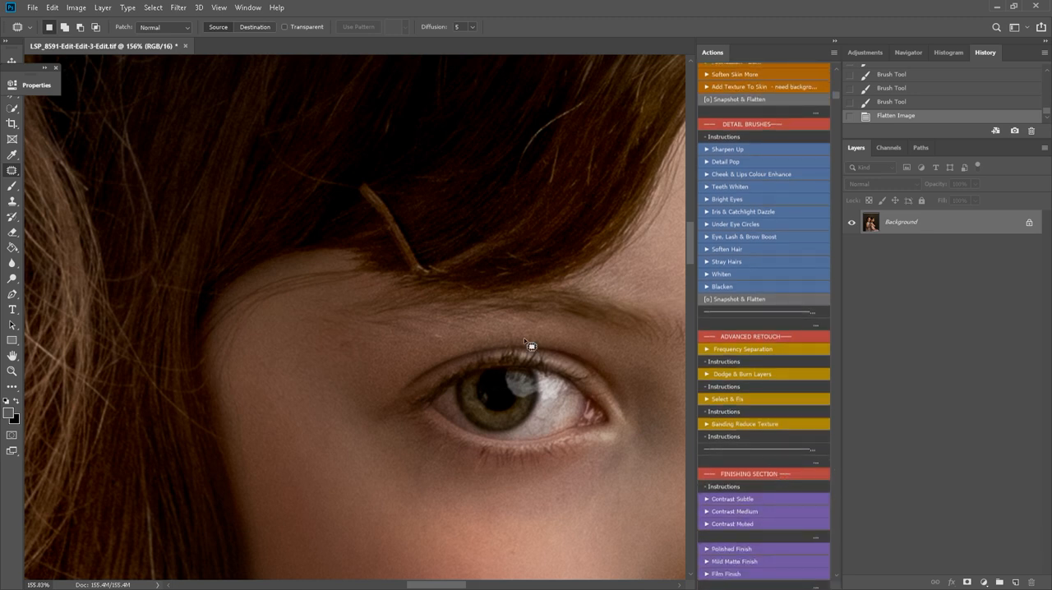
scroll(423, 277, "up", 2)
mouse_move(411, 277)
left_mouse_down()
mouse_move(434, 324)
mouse_move(416, 326)
mouse_move(384, 299)
mouse_move(357, 220)
left_mouse_up()
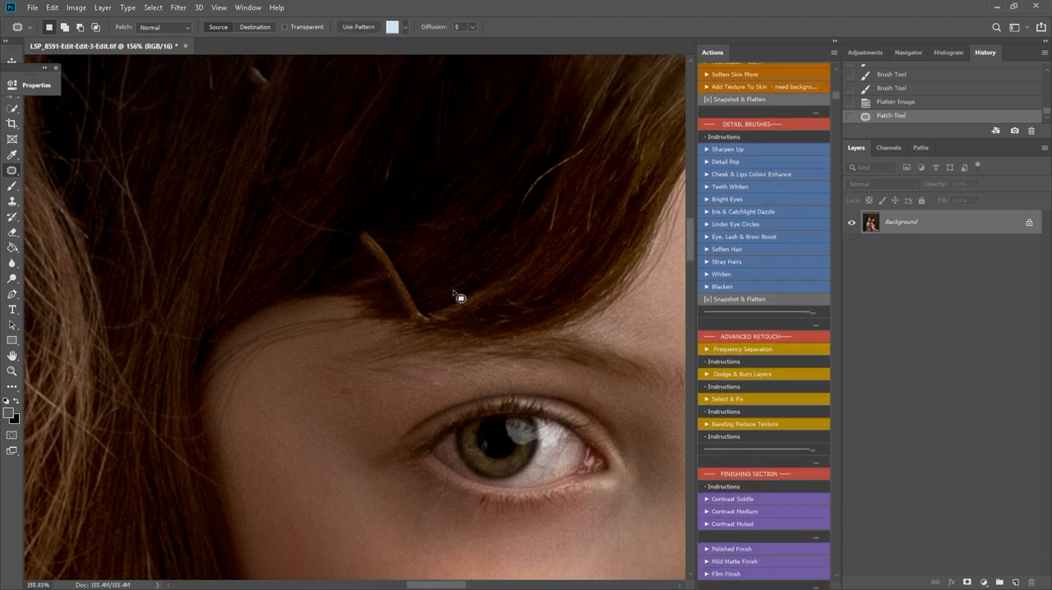
left_click(740, 401)
Outline the small bright clip end higher in the same girl's hair and remove it with the Select & Fix action
scroll(280, 181, "up", 4)
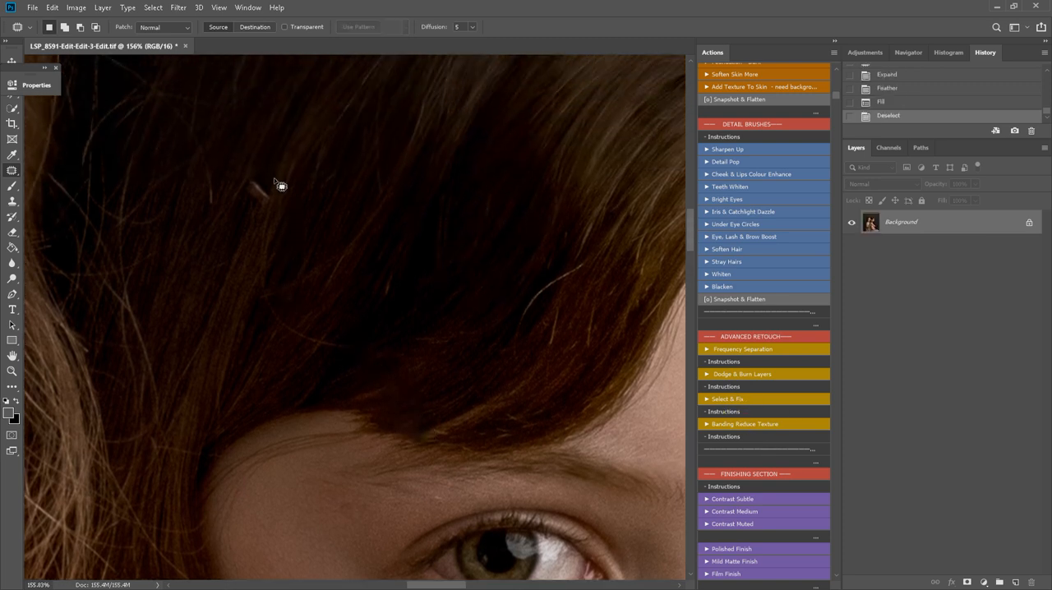
left_click_drag(234, 171, 241, 210)
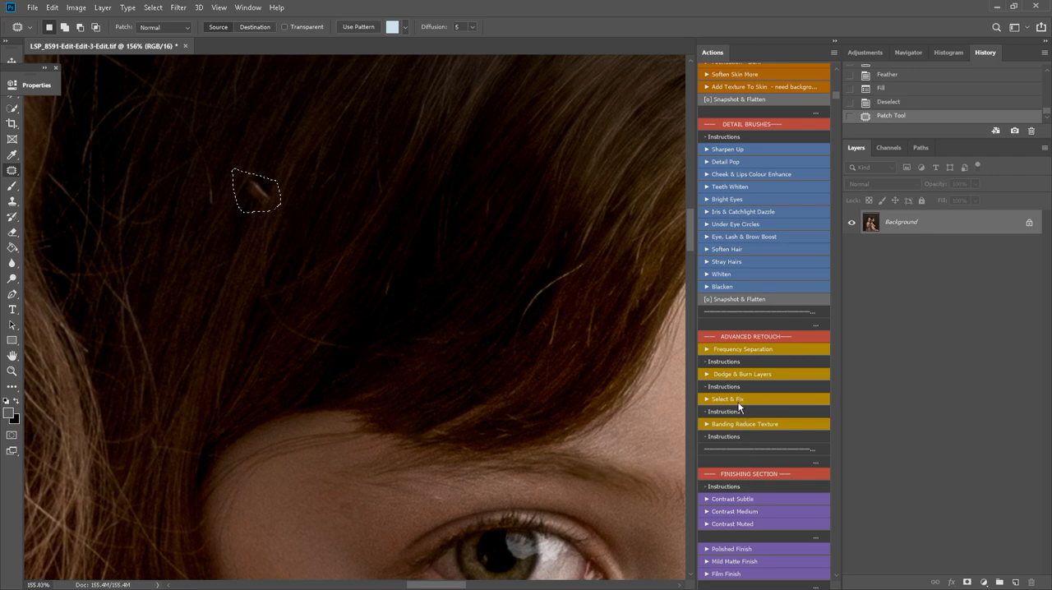
key("h")
key("ctrl+z")
Run the Stray Hairs action from the Detail Brushes set, continuing past the unavailable Copy Merged command
left_click_drag(498, 477, 379, 129)
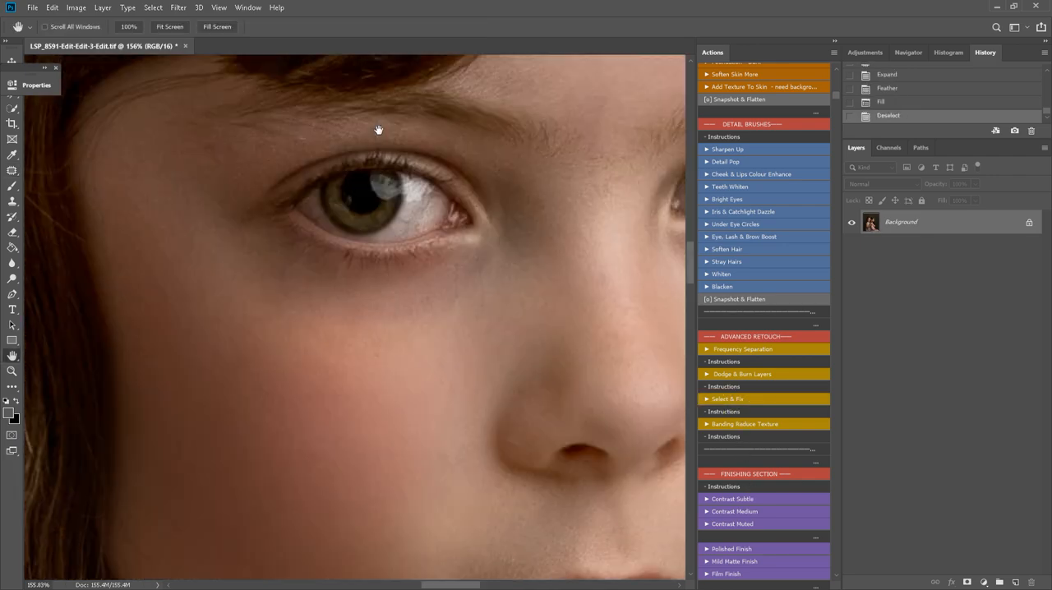
left_click_drag(536, 446, 219, 469)
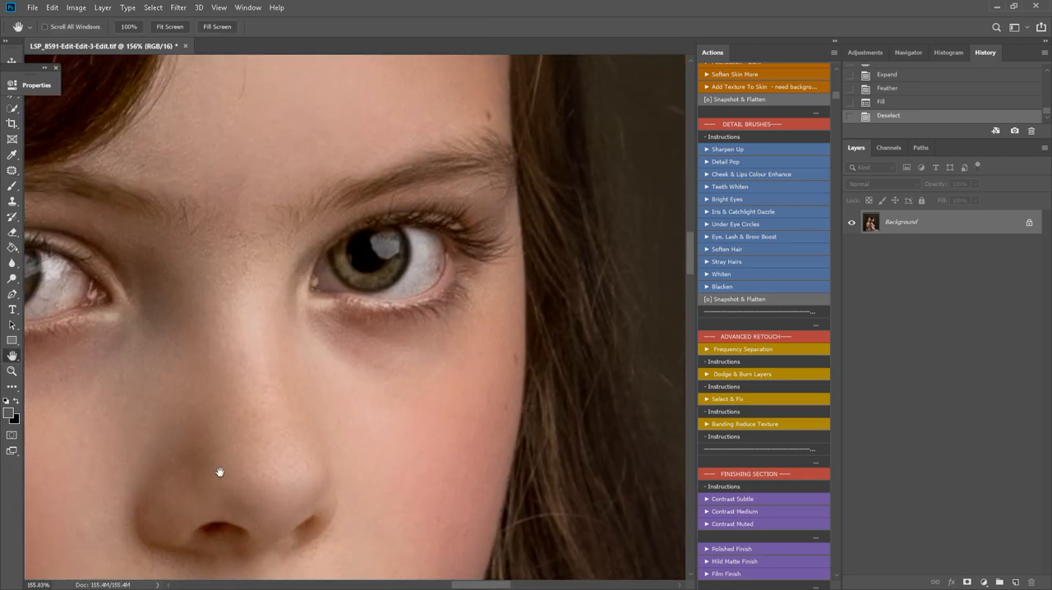
left_click_drag(495, 449, 517, 534)
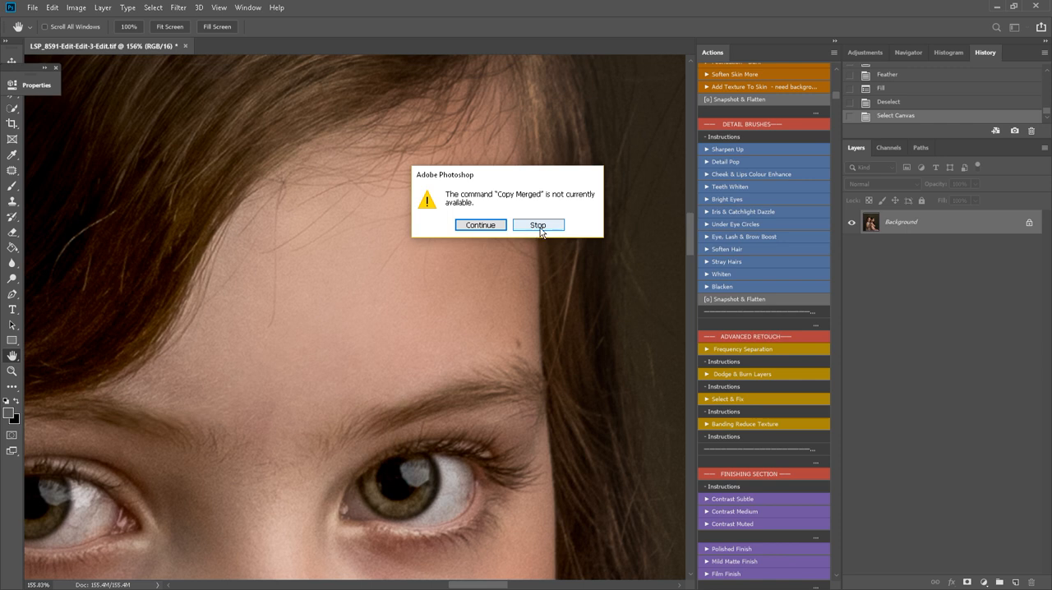
left_click(497, 226)
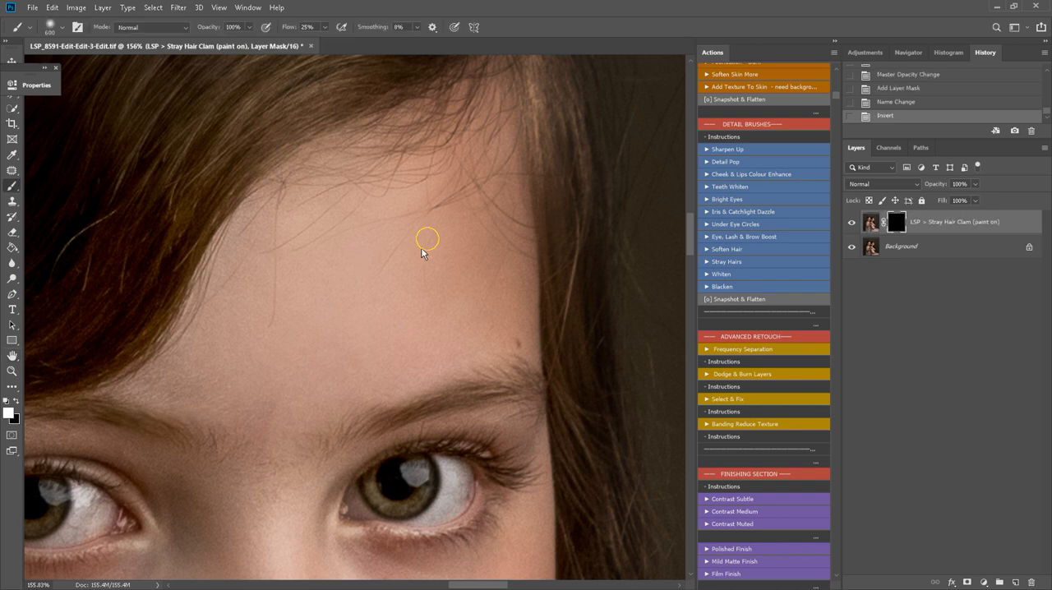
Paint the Stray Hair effect over the fine hairs on the pink-dressed girl's forehead and face with 45 and 100 px brushes
key("bracketleft")
key("bracketleft")
key("bracketleft")
key("bracketleft")
key("bracketleft")
key("bracketleft")
key("bracketleft")
key("bracketleft")
key("bracketleft")
key("bracketleft")
key("bracketleft")
key("bracketleft")
key("bracketleft")
key("bracketleft")
key("bracketleft")
key("bracketleft")
key("bracketleft")
key("bracketleft")
key("bracketleft")
key("bracketleft")
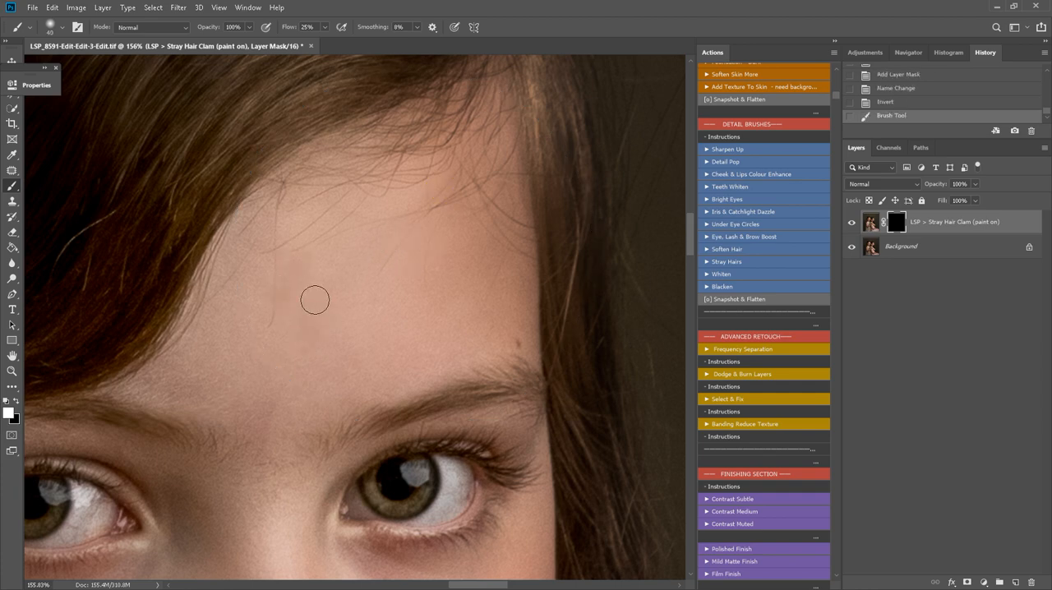
key("z")
left_click(338, 320, "alt")
left_click(337, 319, "alt")
key("b")
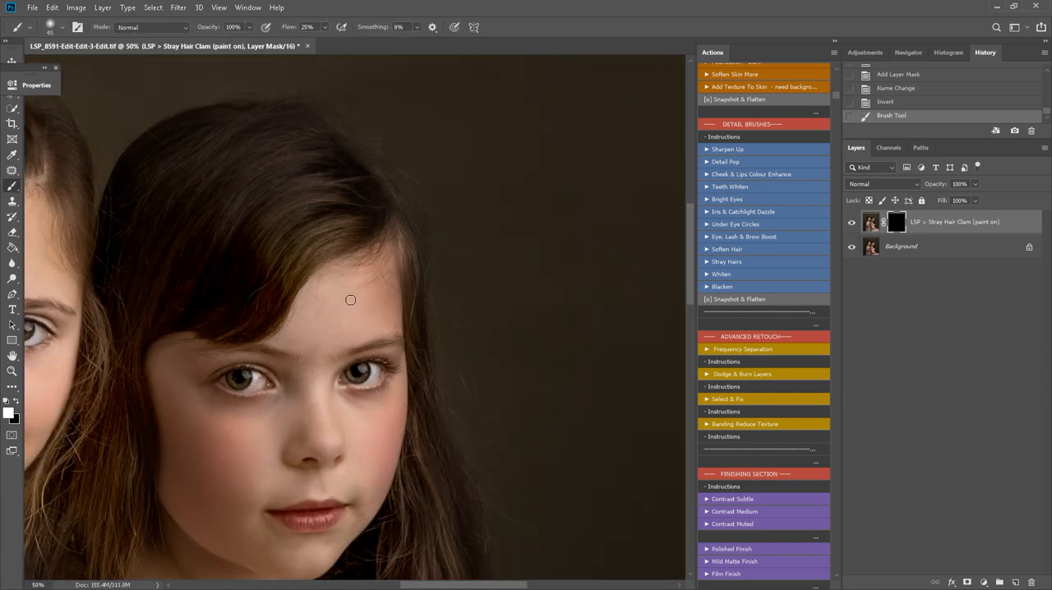
key("bracketright")
left_click_drag(390, 286, 390, 307)
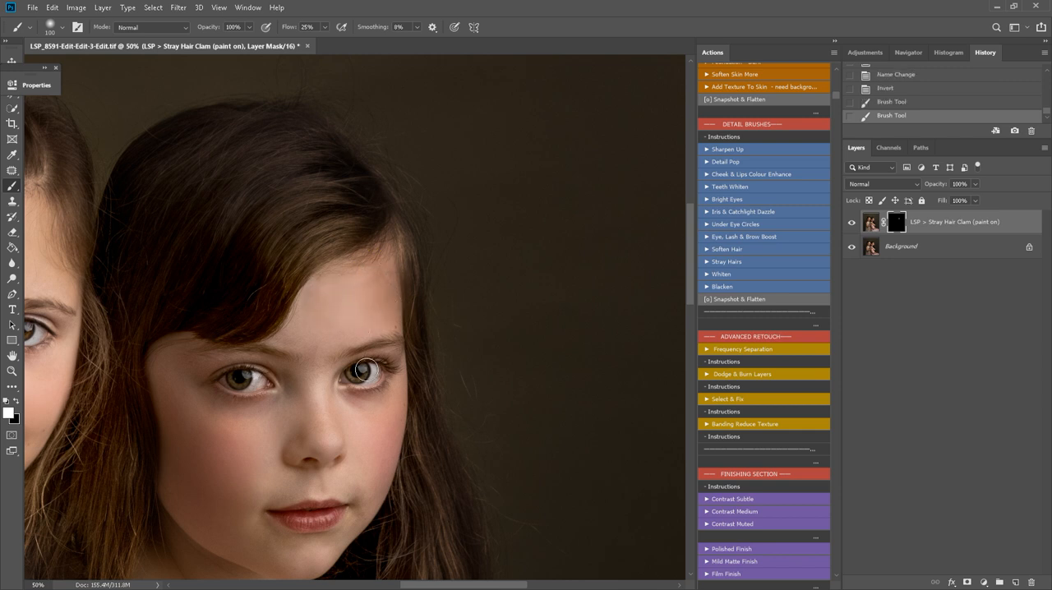
scroll(378, 407, "down", 1)
left_click(371, 407)
left_click(396, 324)
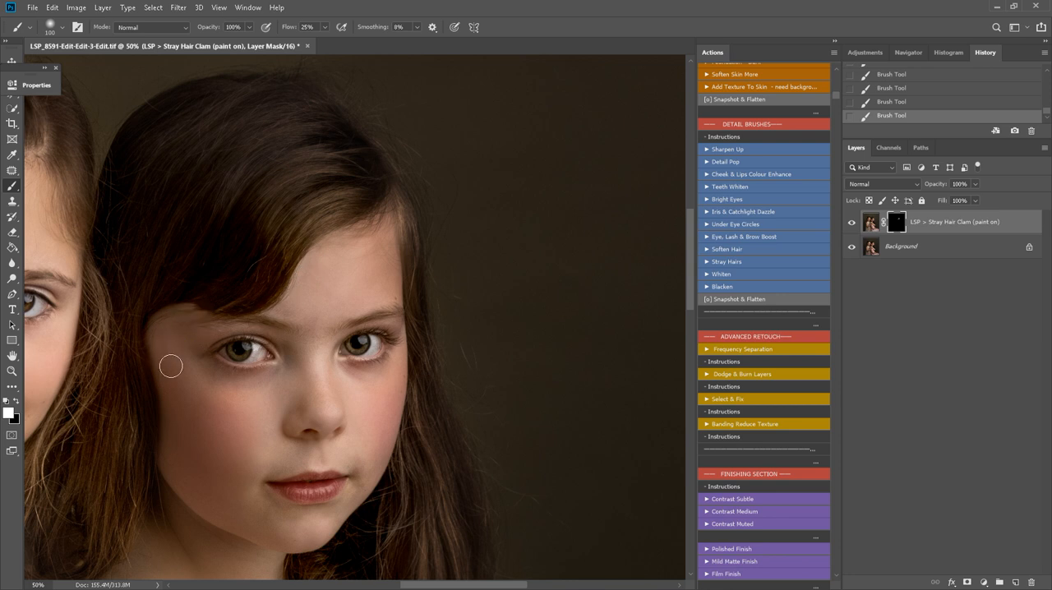
Paint the Stray Hair effect over the fine hairs on the lace-dressed girl's forehead with a 100 px brush
key("h")
left_click_drag(159, 373, 419, 348)
key("b")
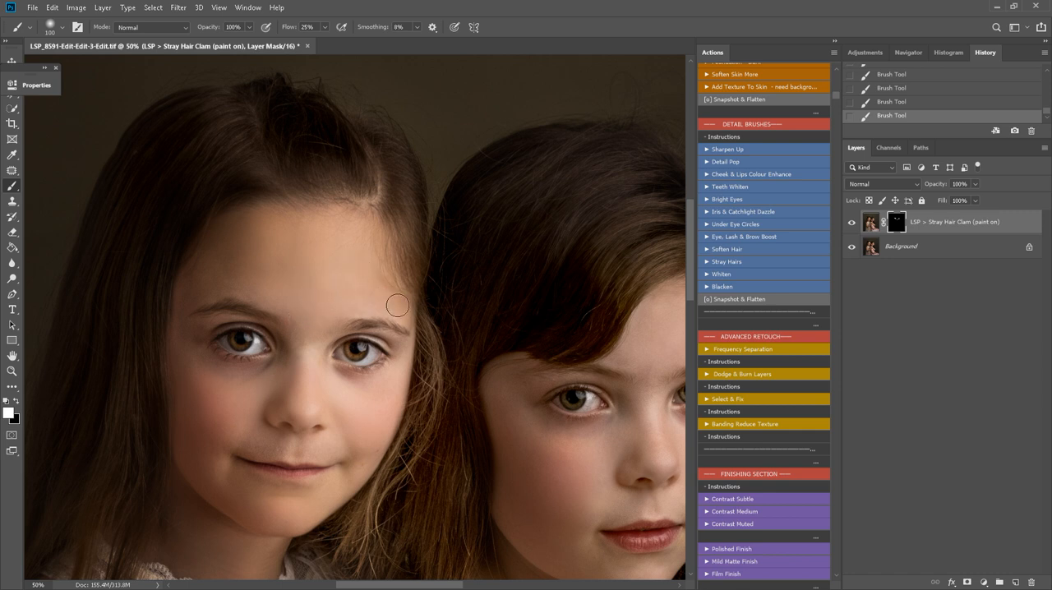
Try painting the Stray Hair effect beside the lace-dressed girl's outer hair with a 175 px brush
key("h")
mouse_move(246, 296)
left_mouse_down()
mouse_move(460, 275)
mouse_move(409, 422)
left_mouse_up()
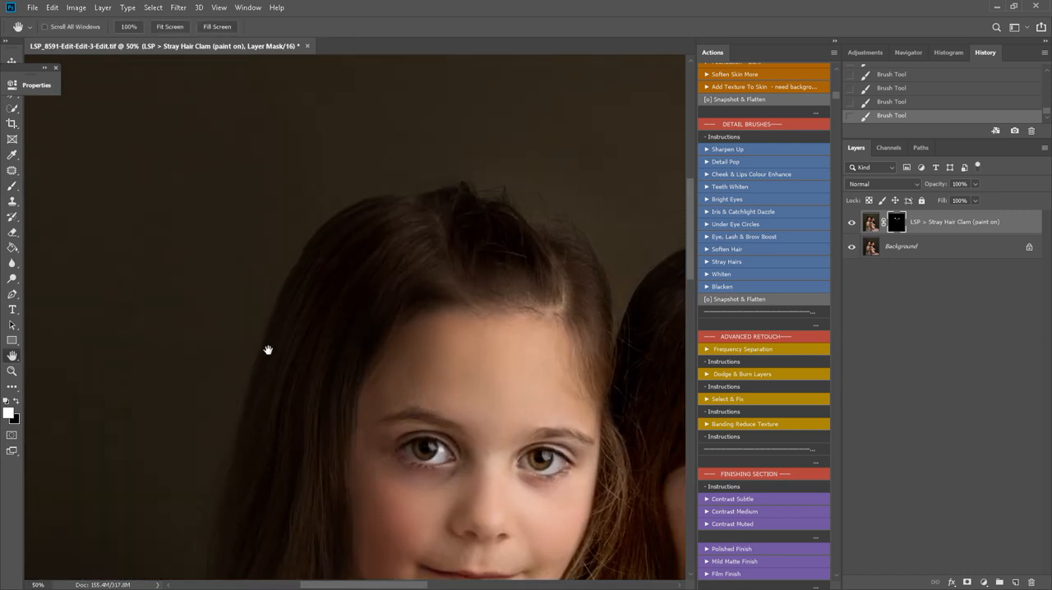
key("b")
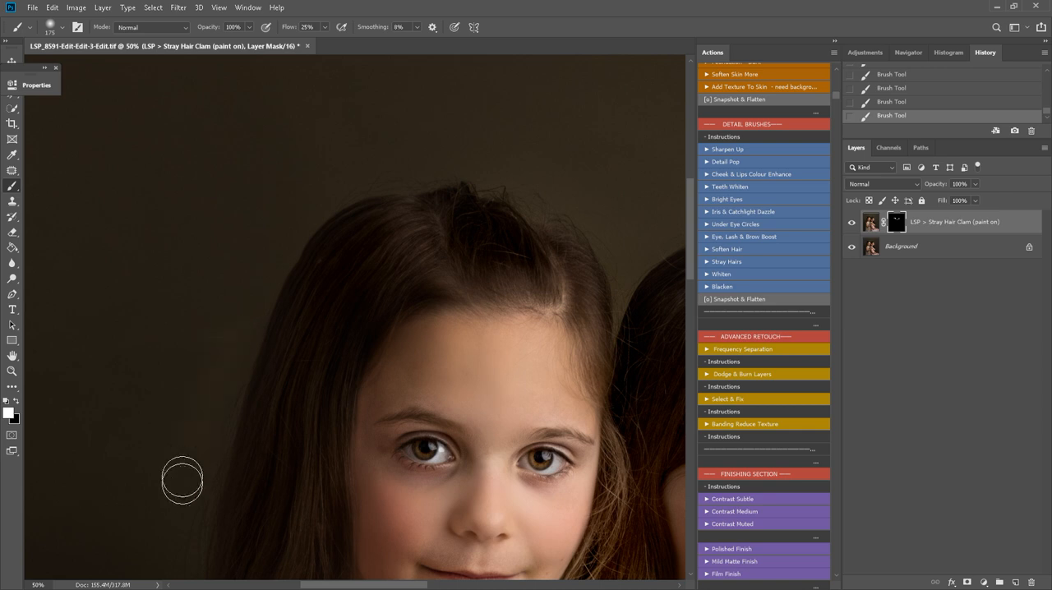
key("ctrl+z")
Paint the Stray Hair effect over flyaways around the girls' hair with a 175 px brush, and flatten the image
key("z")
left_click(297, 427, "alt")
left_click(304, 444, "alt")
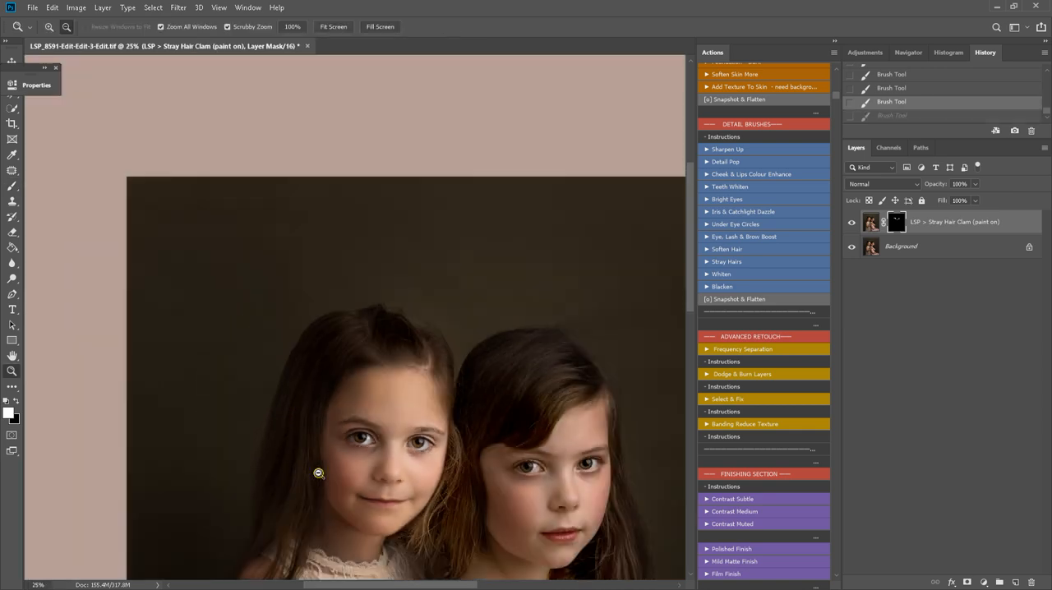
left_click(318, 472, "alt")
key("h")
left_click_drag(396, 452, 376, 327)
left_click_drag(459, 397, 419, 385)
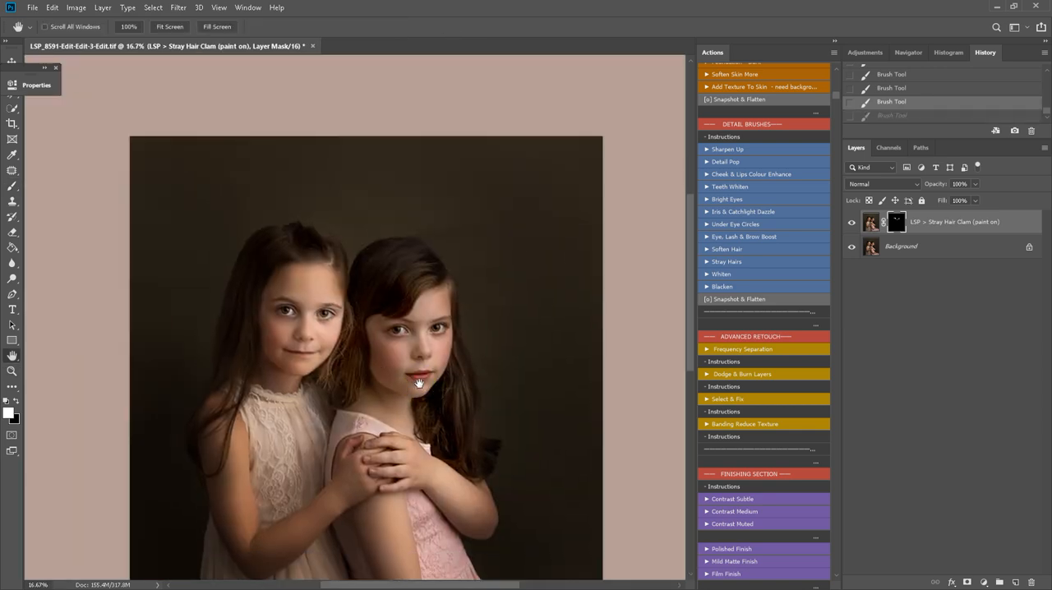
key("b")
scroll(493, 342, "up", 3)
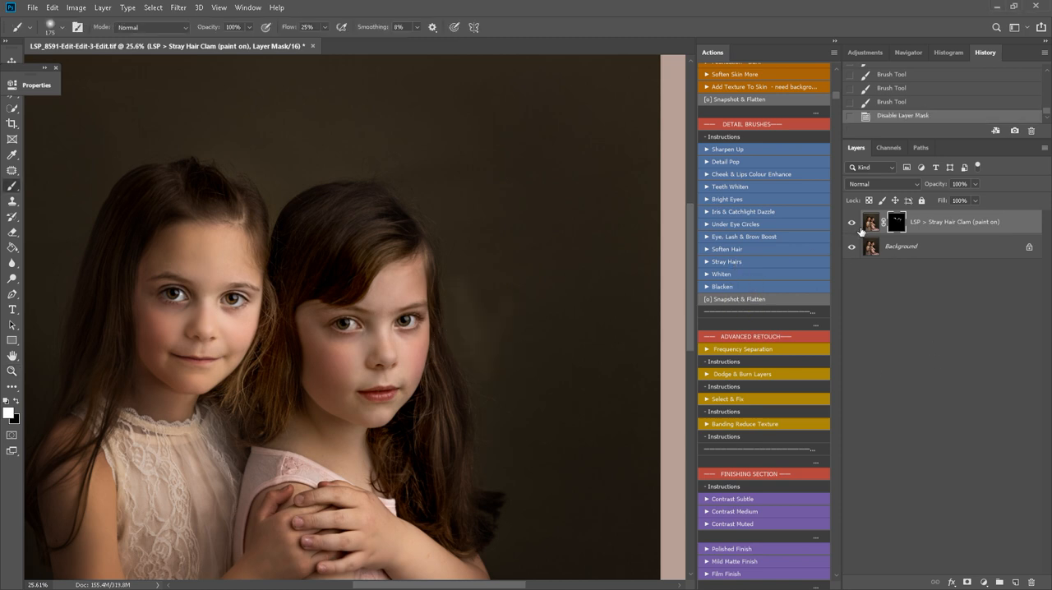
key("ctrl+z")
key("ctrl+z")
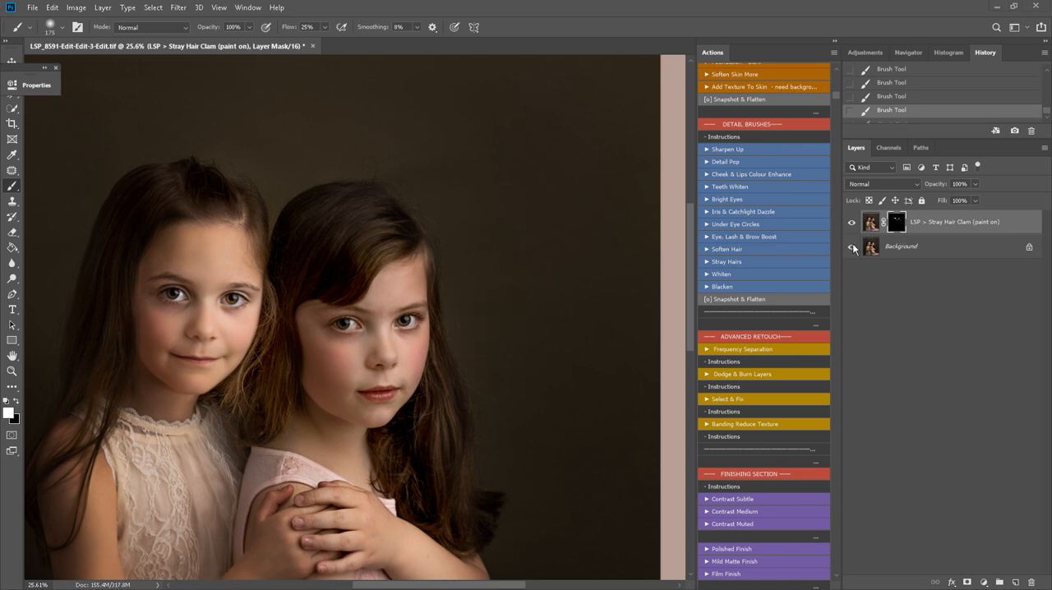
left_click(716, 300)
Patch the uneven areas of the dark background beside the pink-dressed girl with cleaner backdrop, and clear the selection
key("z")
left_click(302, 396, "alt")
left_click(302, 395, "alt")
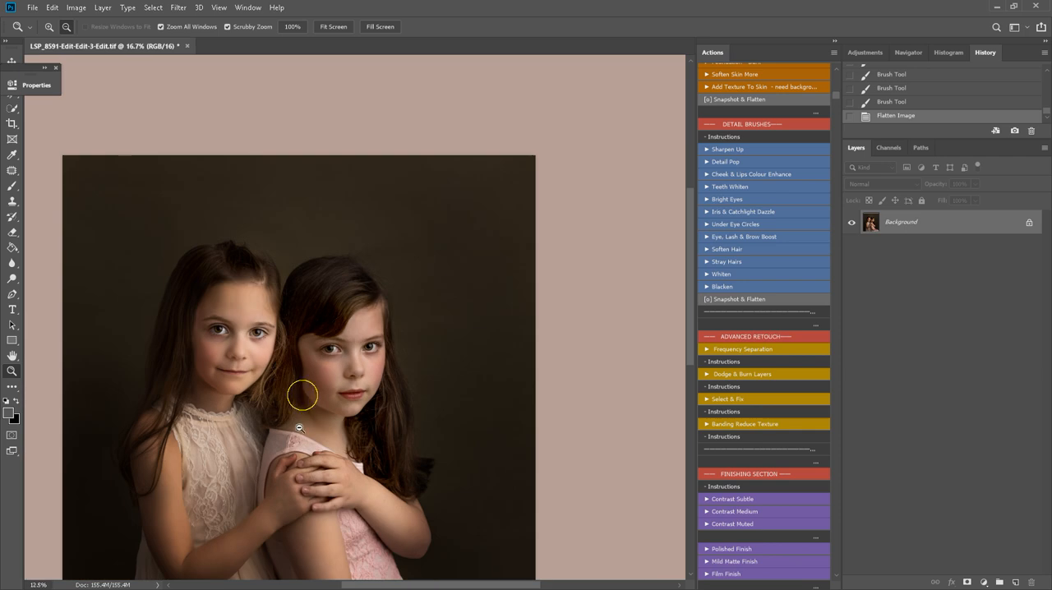
key("space")
left_click_drag(318, 460, 414, 369)
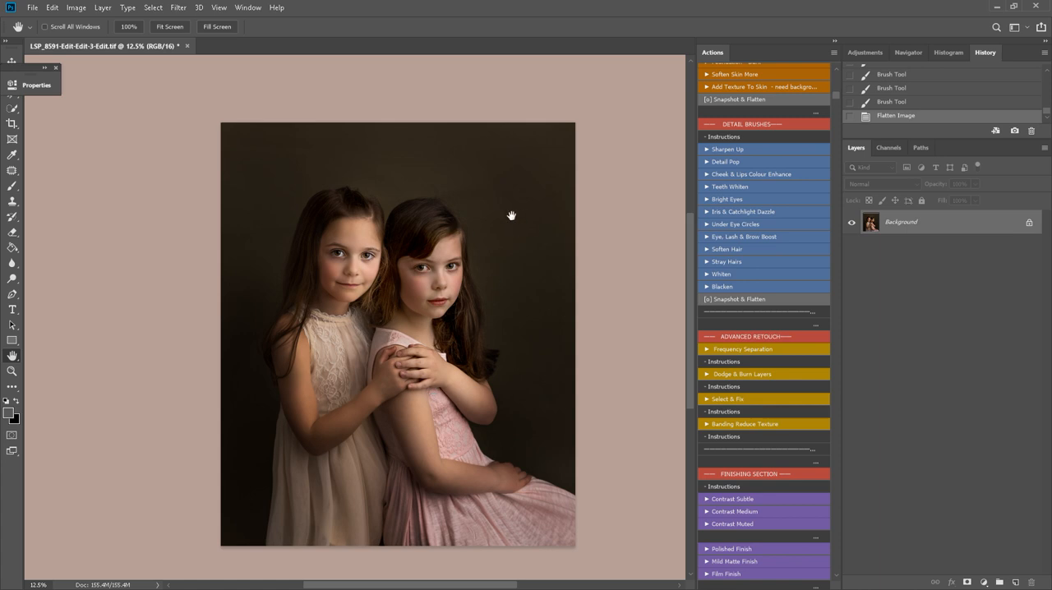
key("j")
mouse_move(501, 206)
left_mouse_down()
mouse_move(461, 203)
mouse_move(446, 183)
mouse_move(480, 194)
mouse_move(464, 159)
mouse_move(506, 211)
mouse_move(488, 170)
left_mouse_up()
left_click(535, 175)
left_click(536, 160)
mouse_move(526, 240)
left_mouse_down()
mouse_move(535, 263)
mouse_move(525, 188)
left_mouse_up()
left_click(542, 327)
left_click_drag(537, 327, 508, 203)
key("ctrl+d")
Patch the backdrop area above the girls' heads with clean background, and deselect it
mouse_move(270, 145)
left_mouse_down()
mouse_move(443, 155)
mouse_move(526, 207)
mouse_move(418, 173)
mouse_move(444, 175)
mouse_move(382, 187)
mouse_move(492, 175)
left_mouse_up()
left_click(497, 150)
key("ctrl+d")
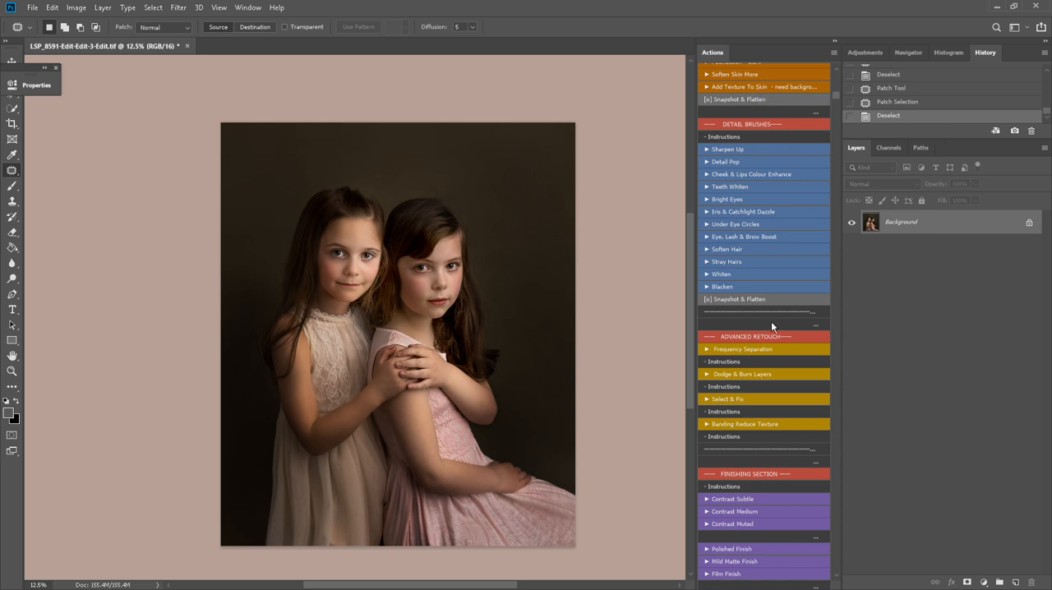
Apply a contrast-boosting finish to the portrait at 40% layer opacity
scroll(771, 420, "down", 5)
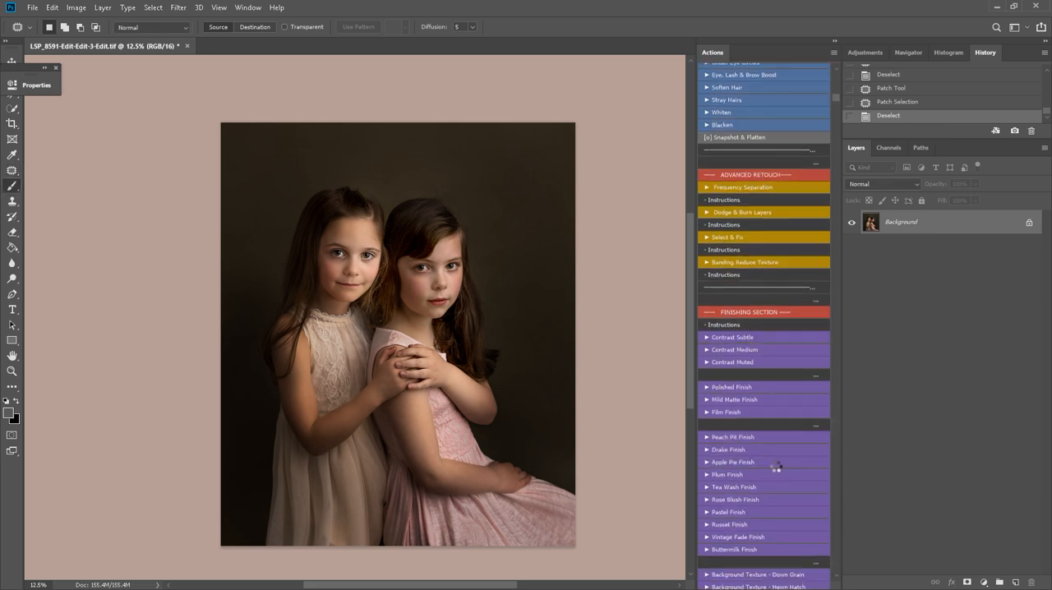
scroll(776, 466, "down", 4)
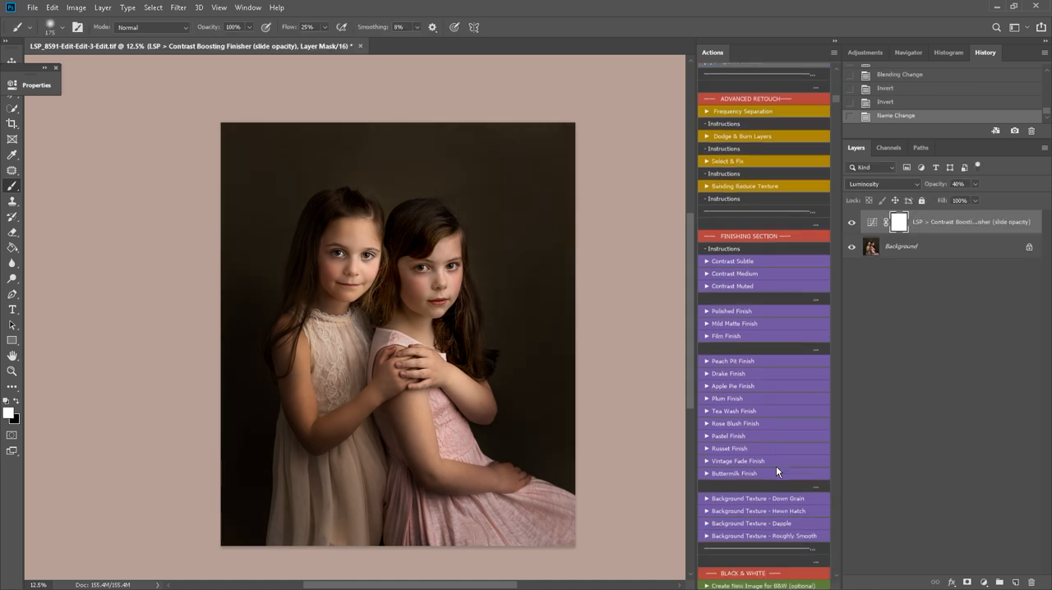
scroll(775, 465, "down", 2)
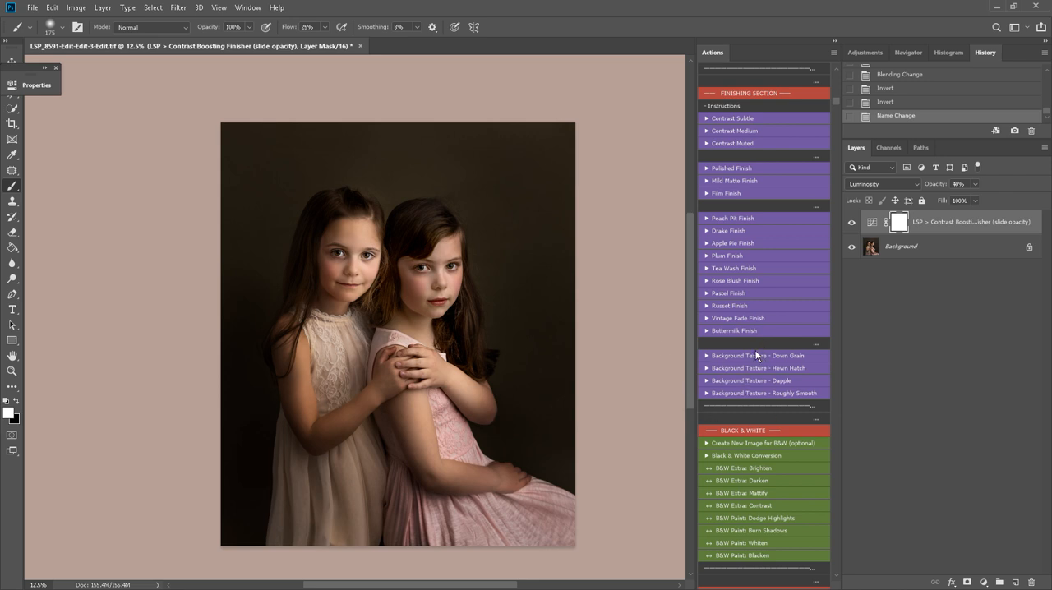
Apply the Tea Wash Finish at about 16% opacity and flatten the image
scroll(757, 355, "down", 5)
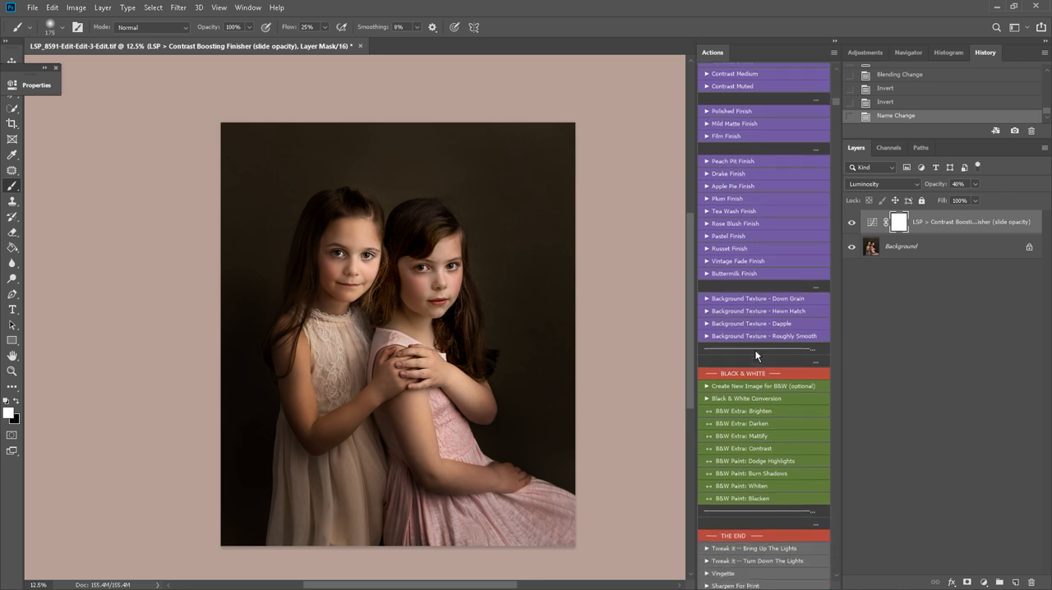
left_click(764, 213)
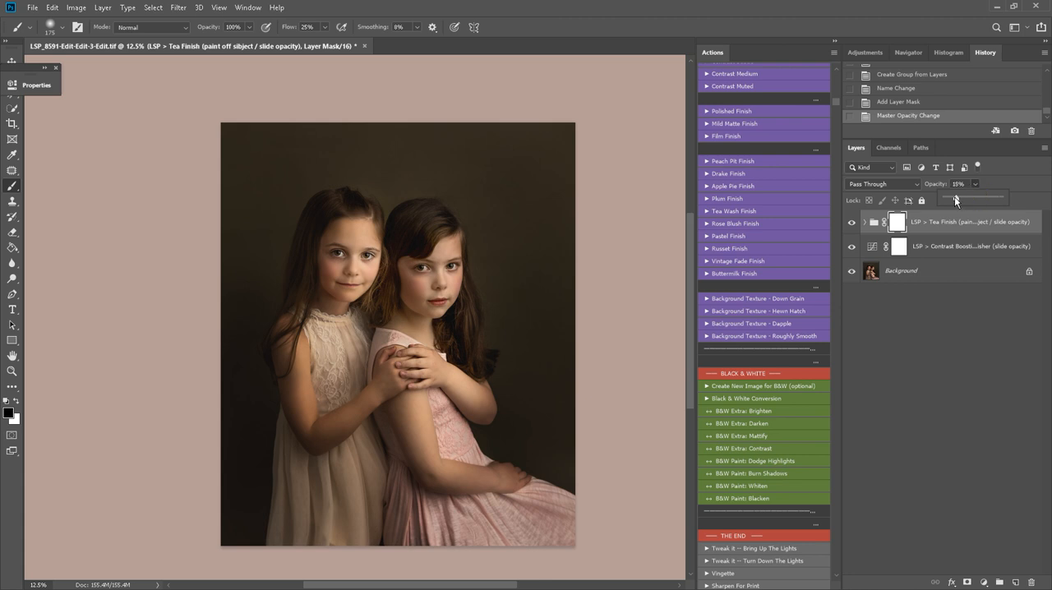
left_click_drag(955, 196, 943, 195)
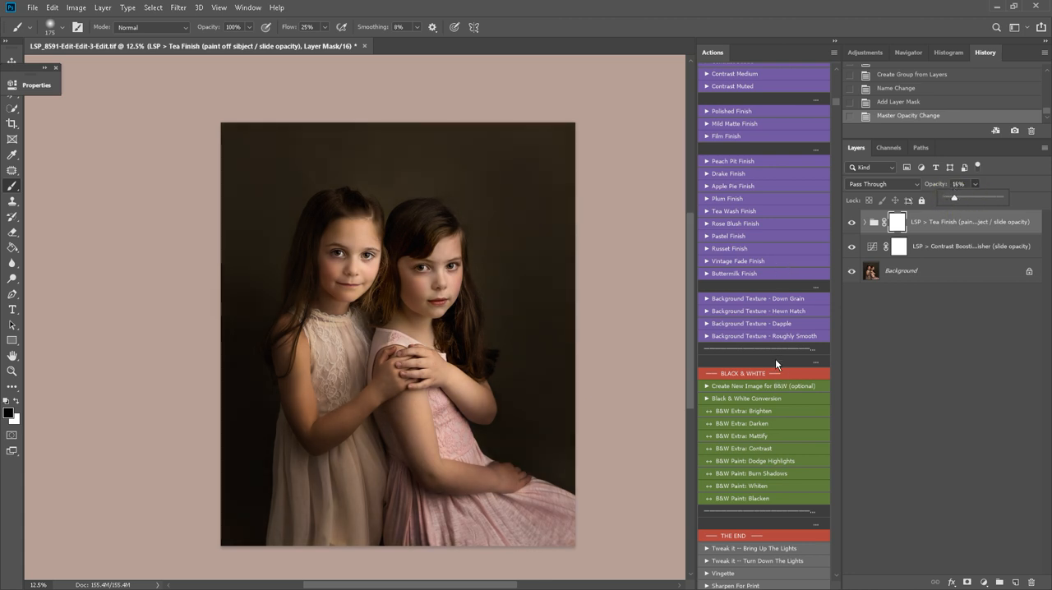
right_click(941, 267)
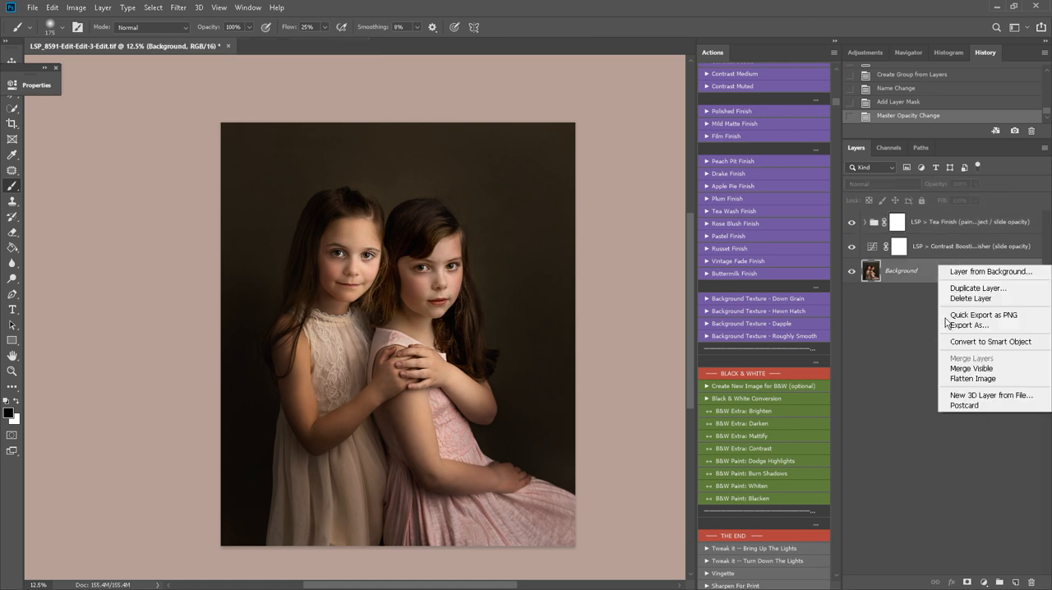
left_click(963, 379)
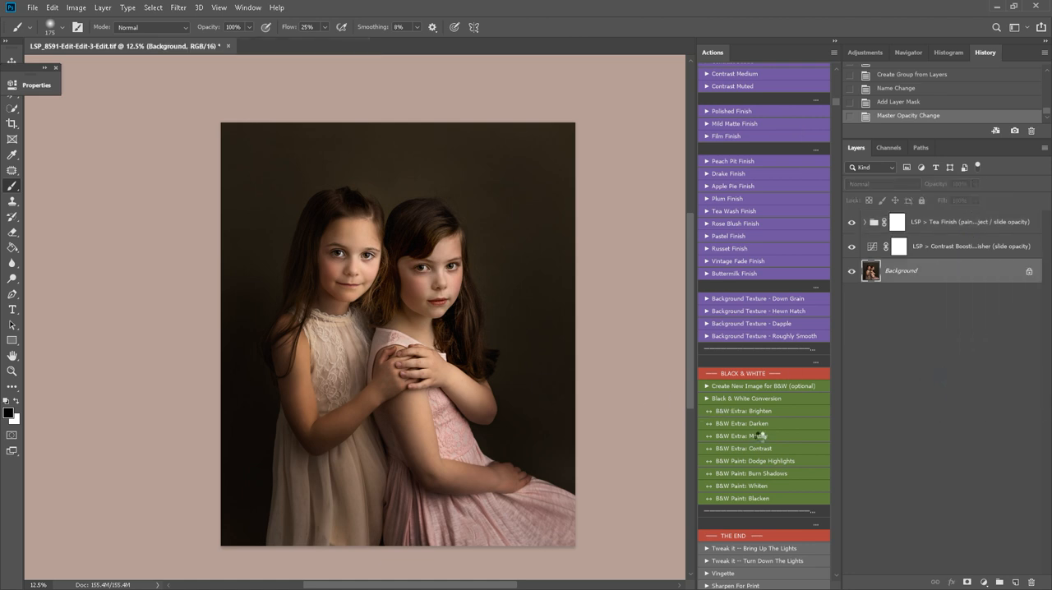
Add the Vignette effect from the closing section of the action set to the flattened portrait
scroll(760, 437, "down", 2)
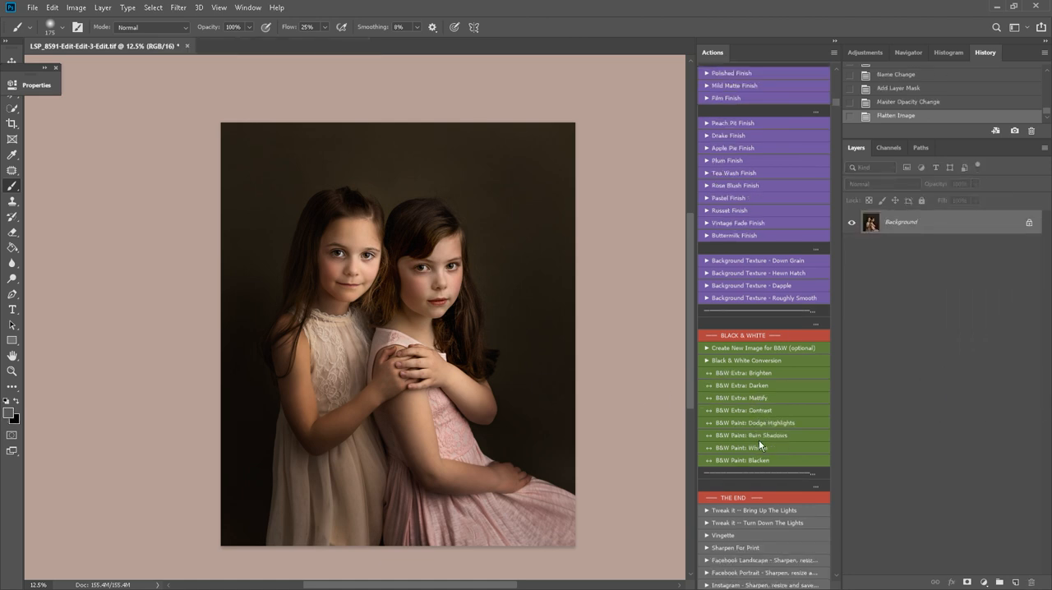
scroll(758, 440, "down", 4)
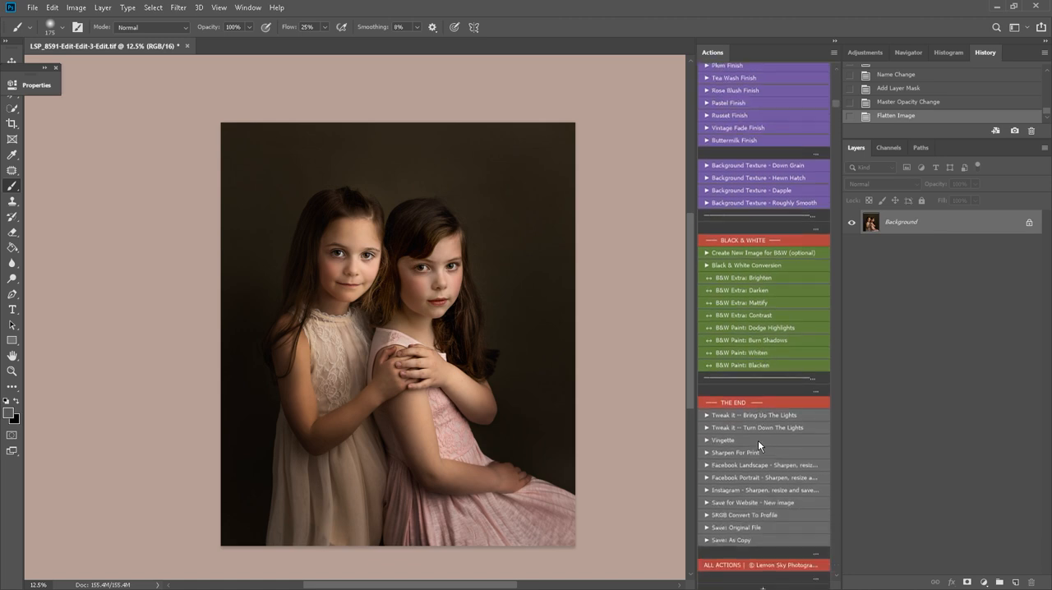
left_click(750, 440)
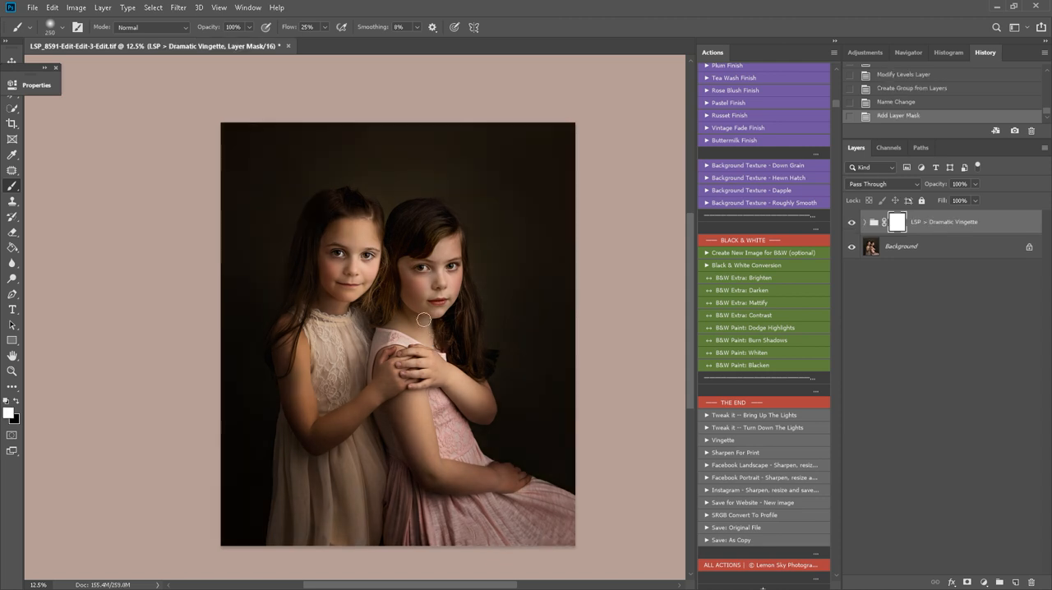
Mask the vignette off the girls' faces and upper bodies using black and a 900 px brush
key("bracketright")
key("bracketright")
key("bracketright")
key("bracketright")
key("bracketright")
key("bracketright")
key("bracketright")
key("x")
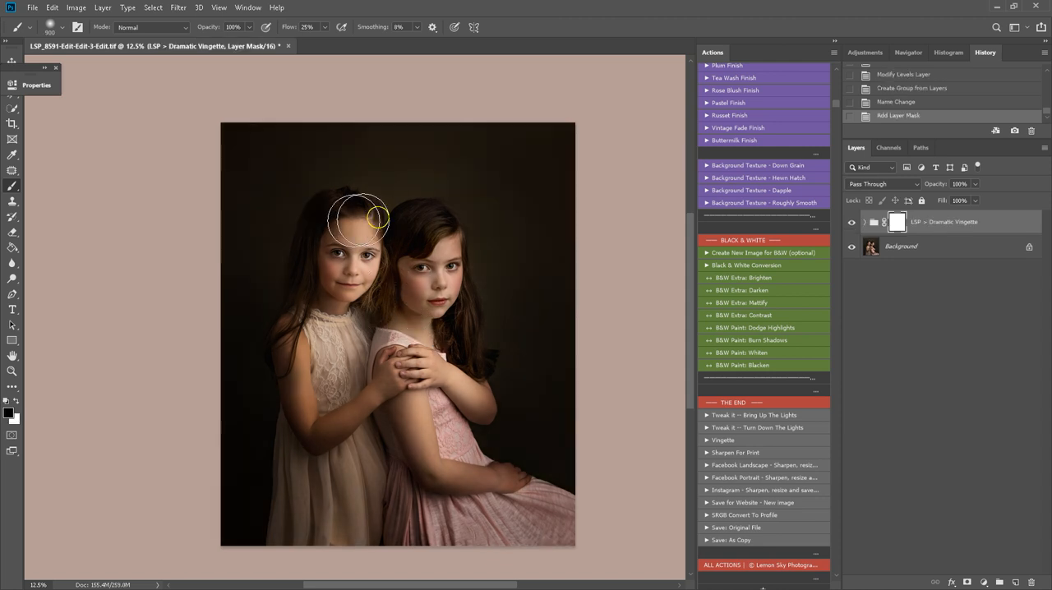
mouse_move(359, 220)
left_mouse_down()
mouse_move(318, 245)
mouse_move(324, 277)
mouse_move(335, 226)
mouse_move(324, 302)
mouse_move(420, 270)
mouse_move(423, 292)
mouse_move(432, 230)
mouse_move(409, 333)
left_mouse_up()
Enlarge the brush to 2900 px and mask the vignette off the backdrop beside and above the pink-dressed girl
key("bracketright")
key("bracketright")
key("bracketright")
key("bracketright")
key("bracketright")
key("bracketright")
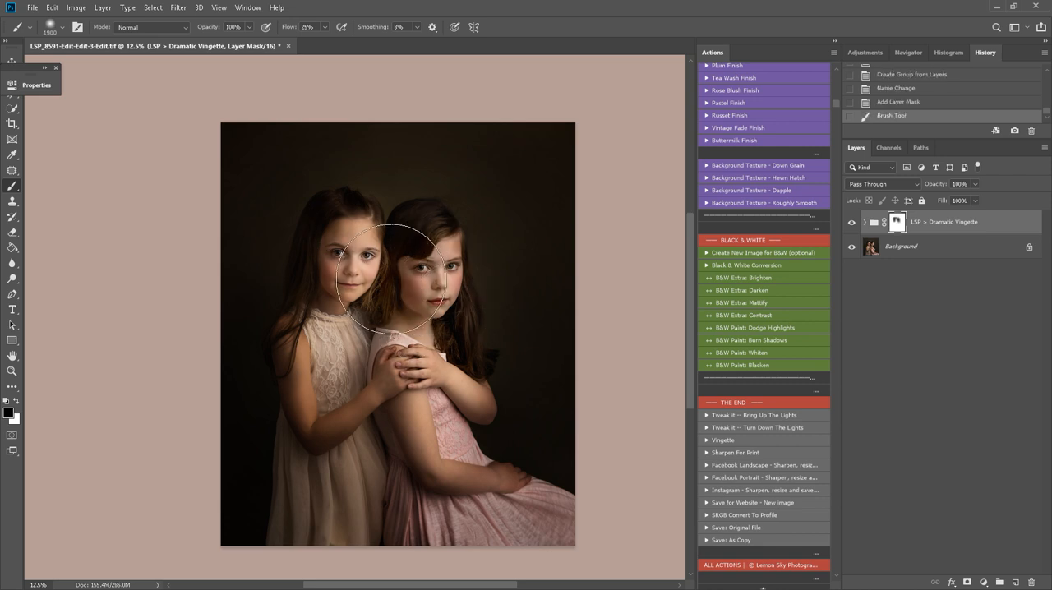
key("bracketright")
key("bracketright")
key("bracketright")
key("bracketright")
key("bracketright")
key("bracketright")
key("bracketright")
key("bracketright")
key("bracketright")
key("bracketright")
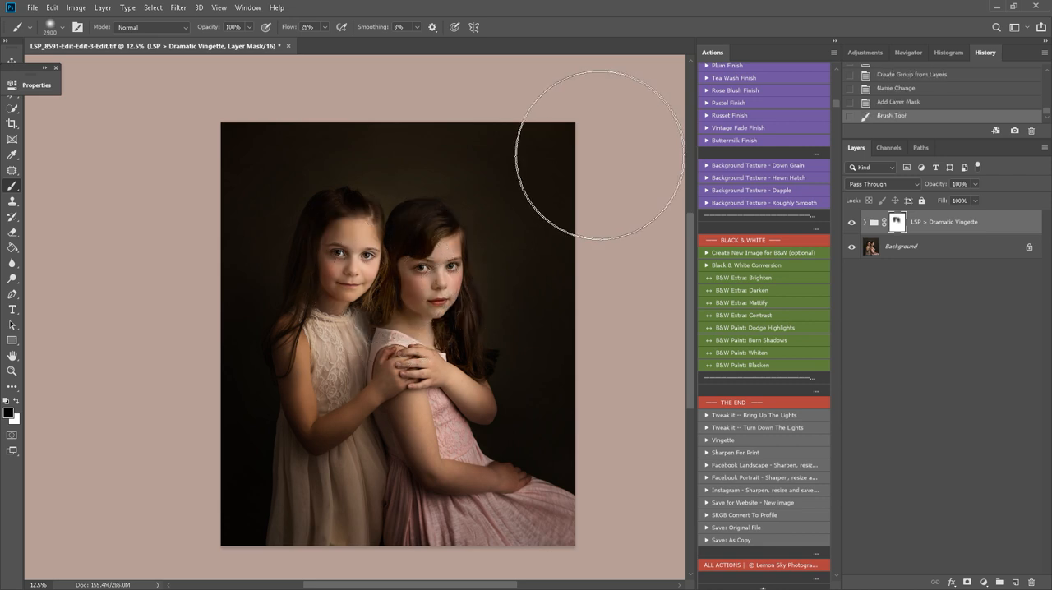
mouse_move(601, 155)
left_mouse_down()
mouse_move(407, 332)
mouse_move(669, 162)
mouse_move(405, 368)
mouse_move(748, 138)
mouse_move(422, 336)
mouse_move(447, 240)
mouse_move(594, 117)
mouse_move(717, 90)
mouse_move(433, 360)
mouse_move(659, 135)
mouse_move(637, 163)
left_mouse_up()
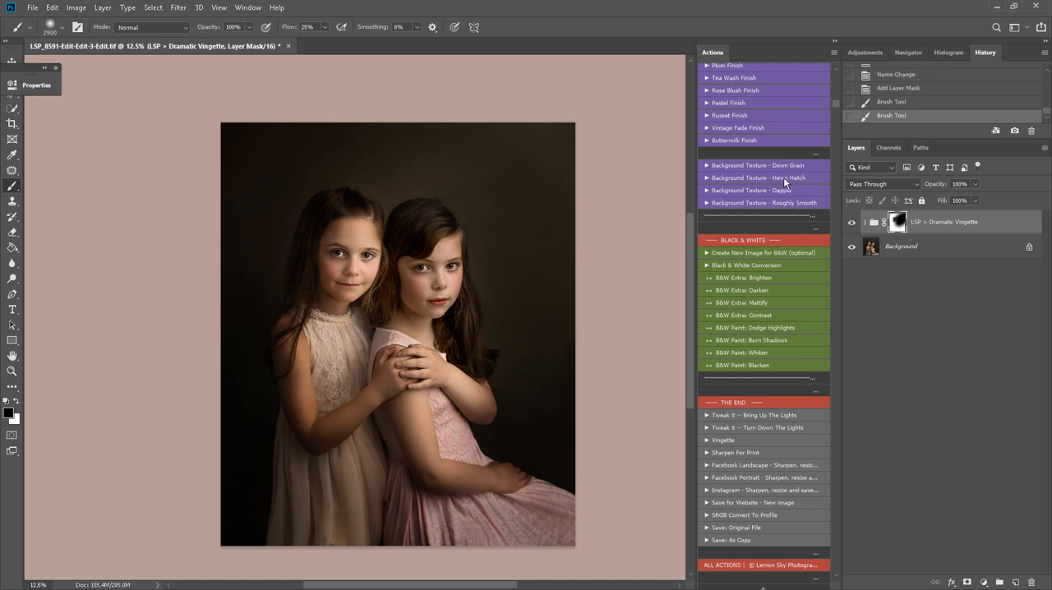
Take a history snapshot of the vignetted portrait and flatten the image
scroll(783, 177, "up", 6)
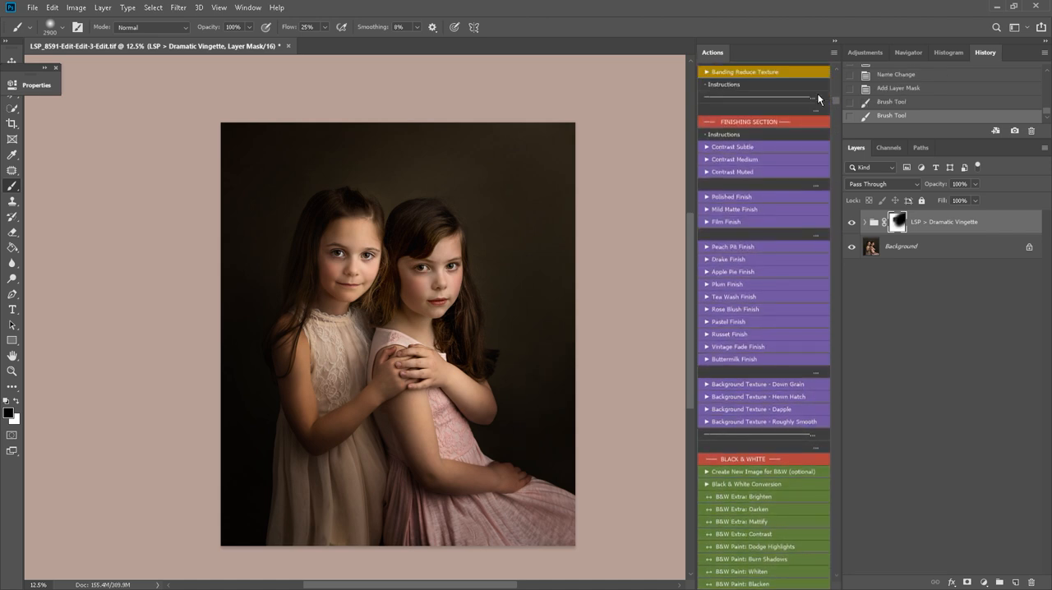
scroll(839, 105, "up", 10)
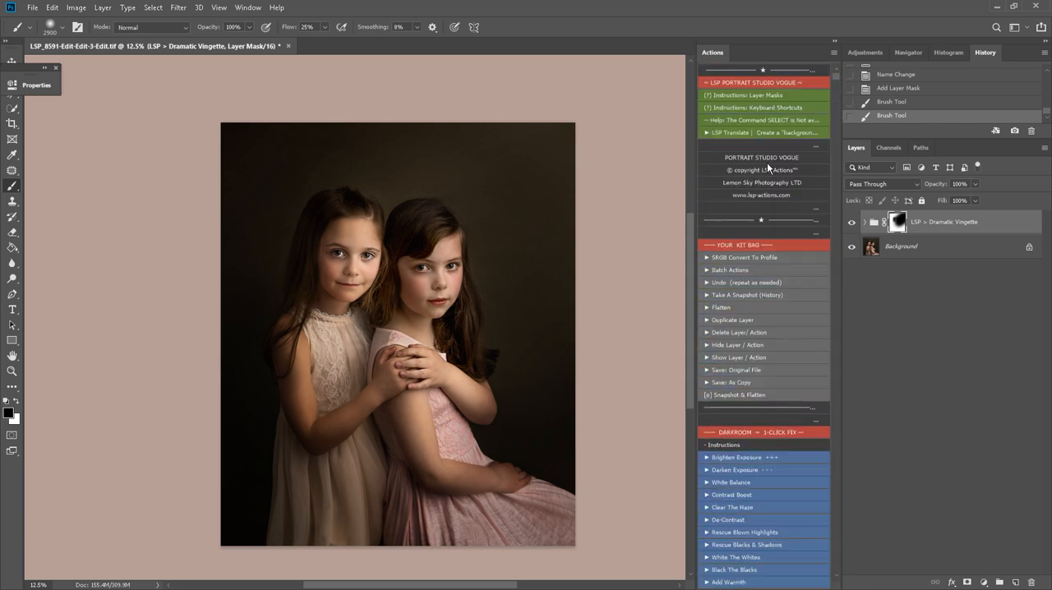
left_click(758, 394)
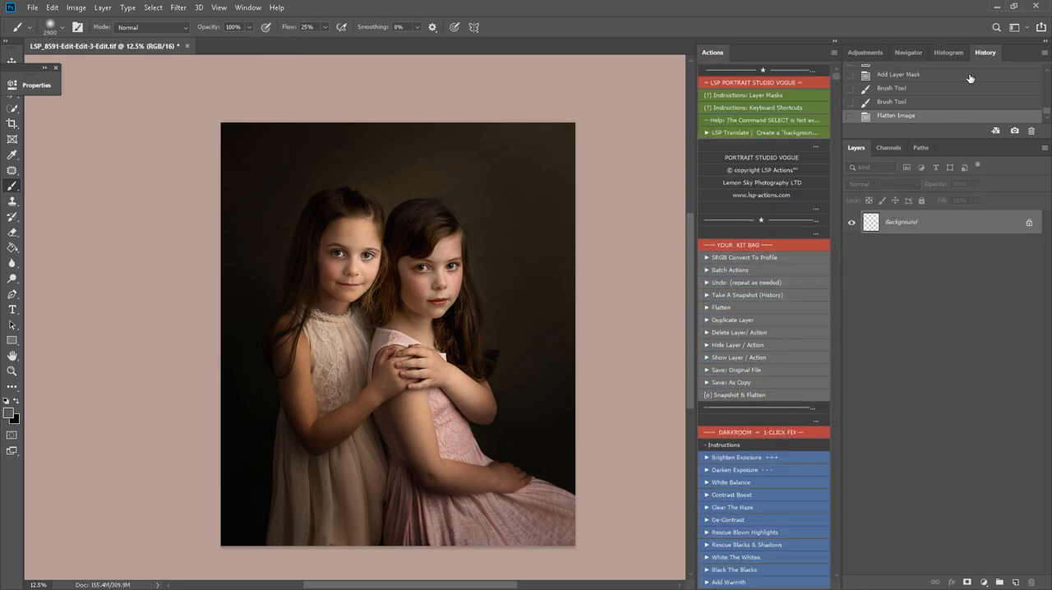
Compare the original opening state of the portrait with Snapshot 13, switching between them twice
scroll(1032, 91, "up", 10)
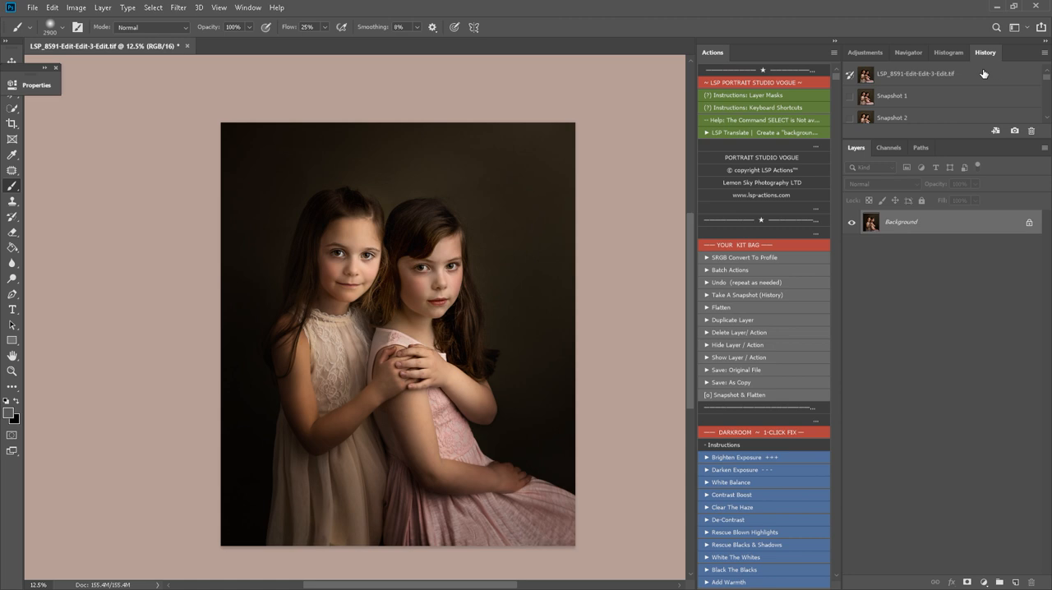
left_click(984, 74)
scroll(1049, 112, "down", 5)
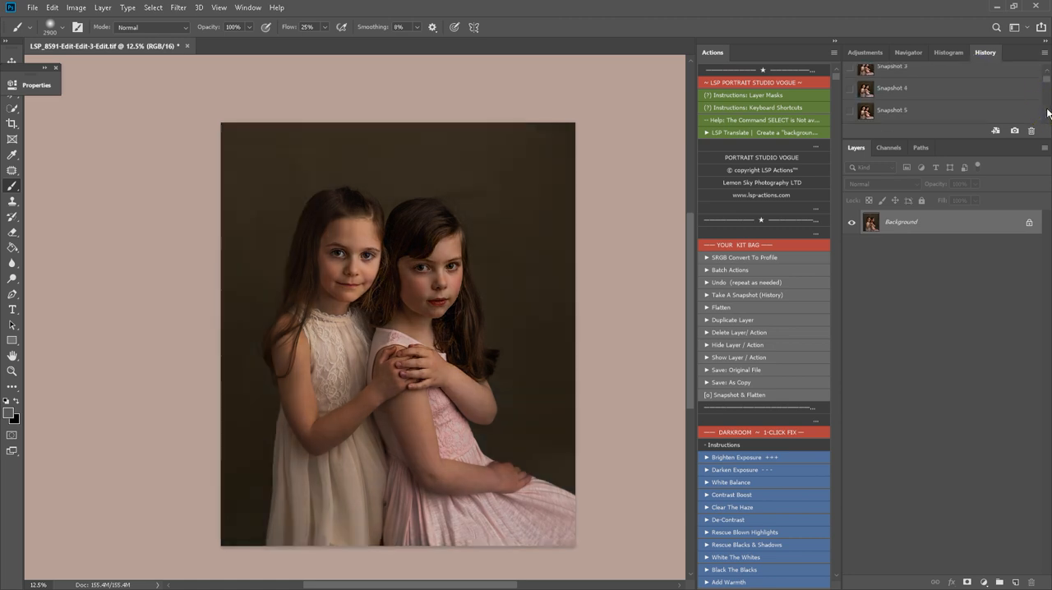
scroll(1049, 112, "down", 5)
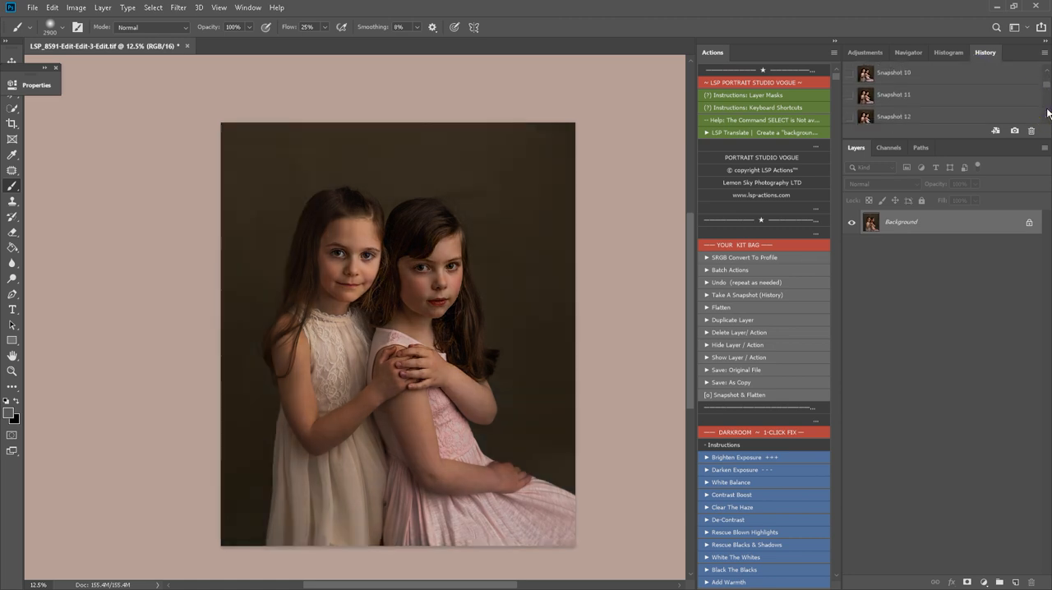
left_click(895, 102)
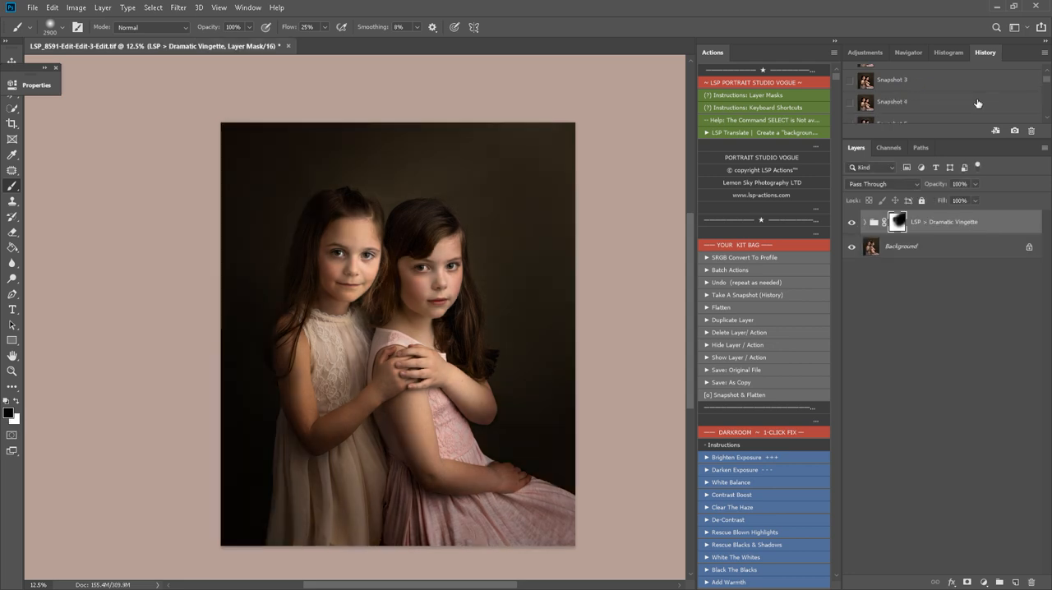
scroll(978, 103, "up", 3)
left_click(954, 79)
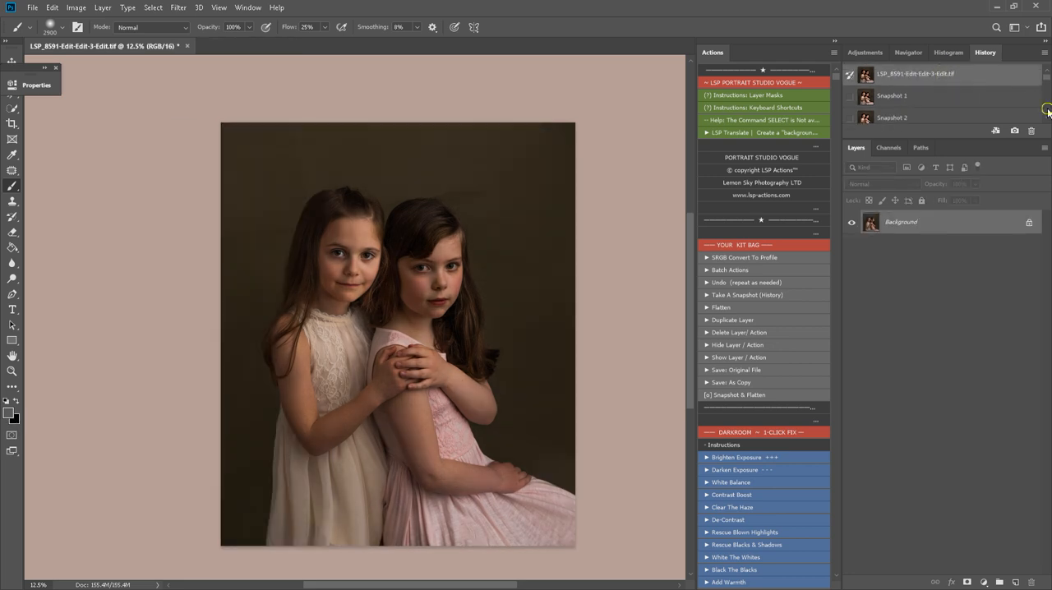
scroll(1047, 112, "down", 5)
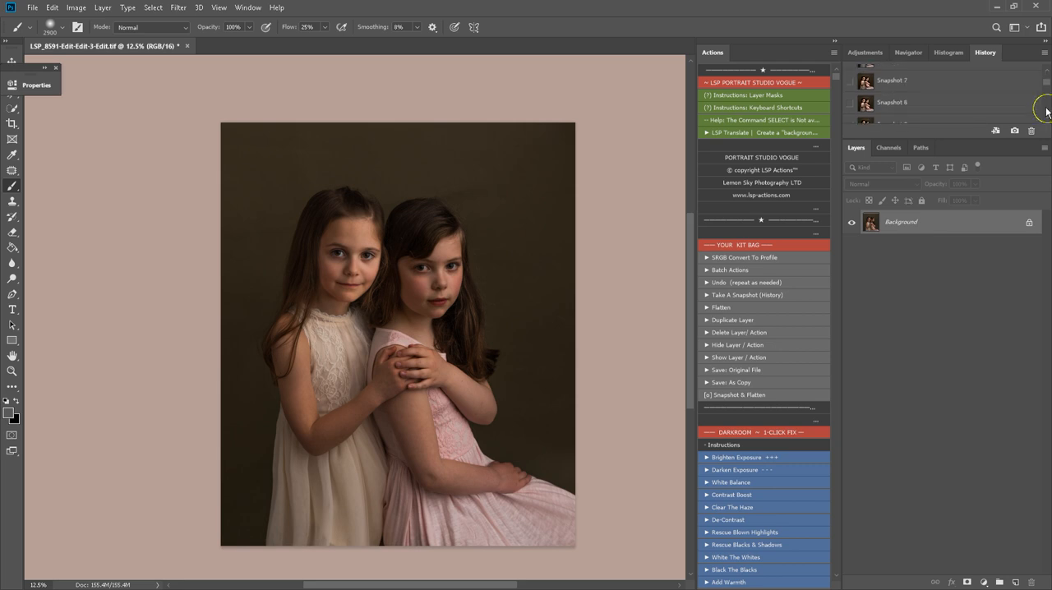
scroll(1048, 112, "down", 3)
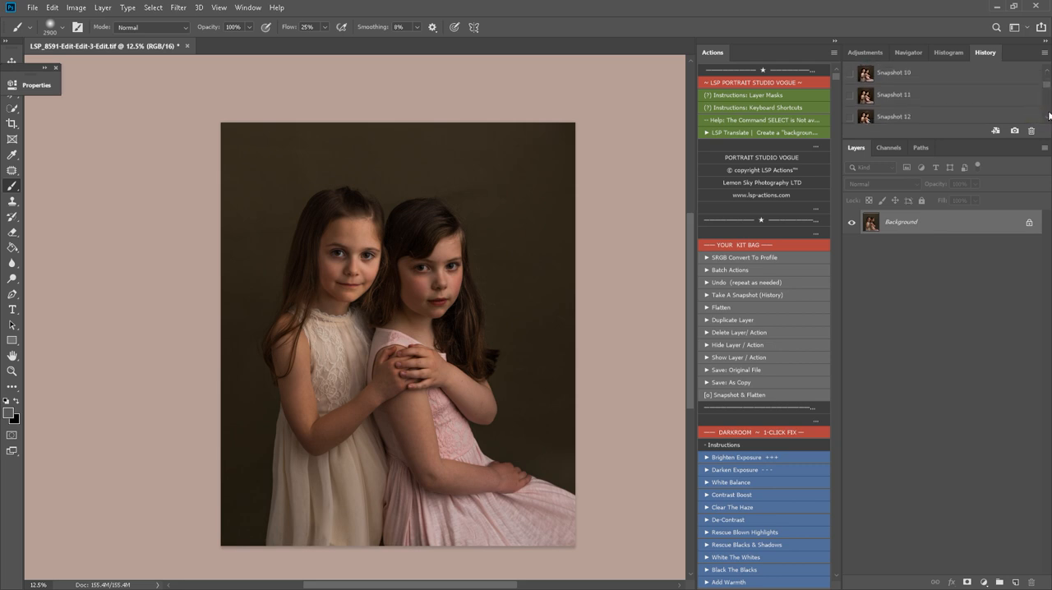
scroll(1048, 111, "down", 2)
left_click(933, 85)
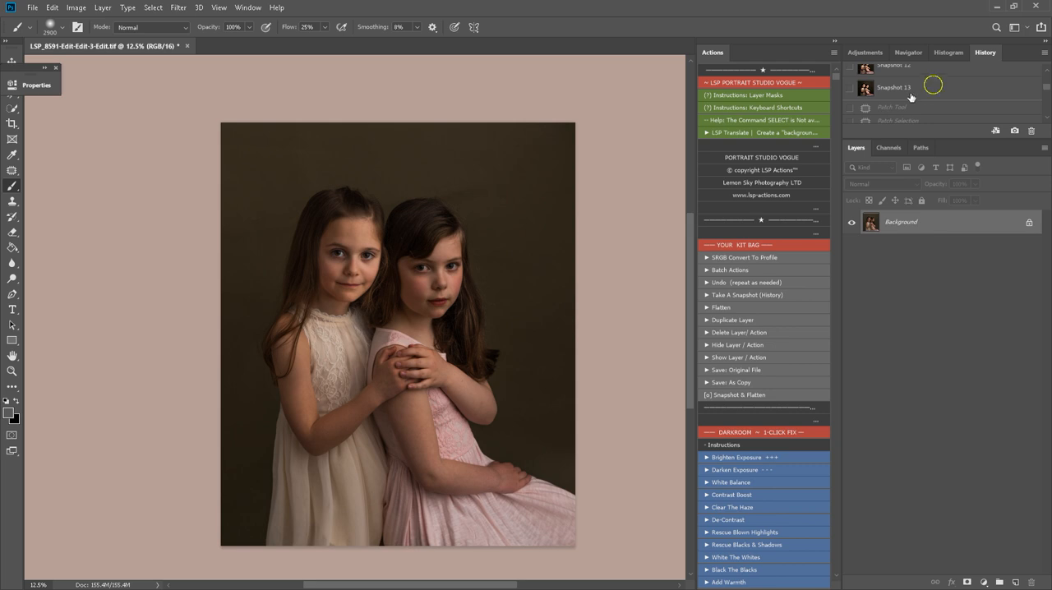
key("z")
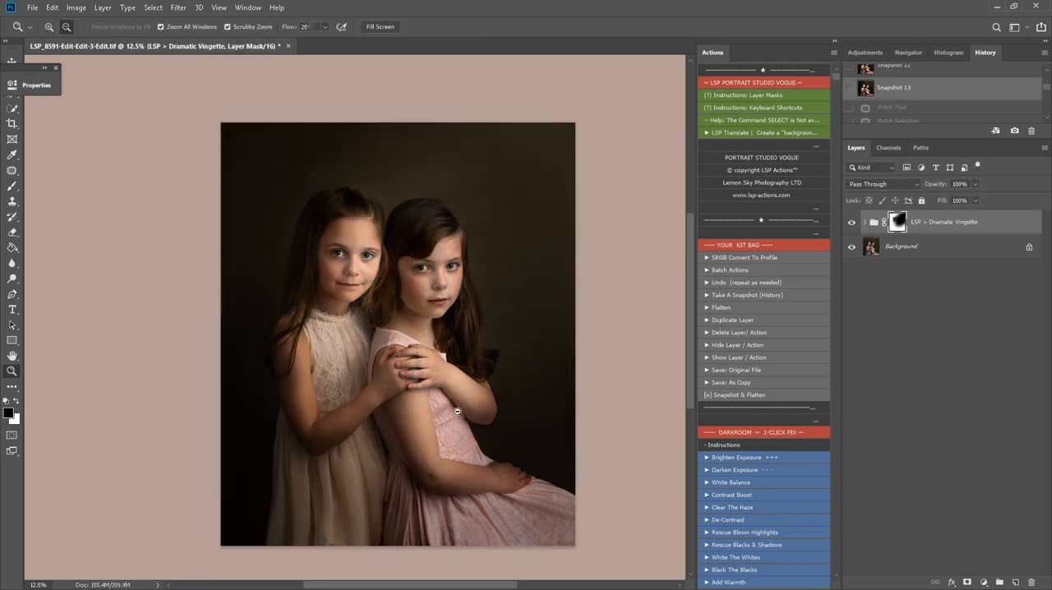